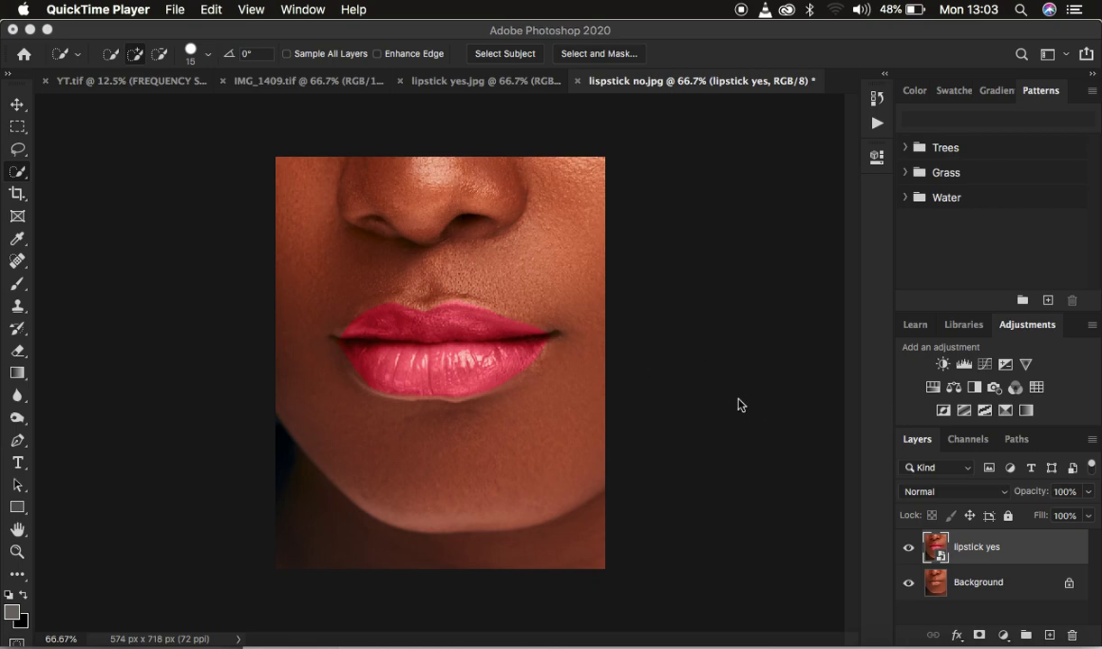
Compare the lips with and without the lipstick yes layer, then delete that layer.
left_click(909, 549)
left_click(910, 549)
left_click(910, 548)
left_click(909, 551)
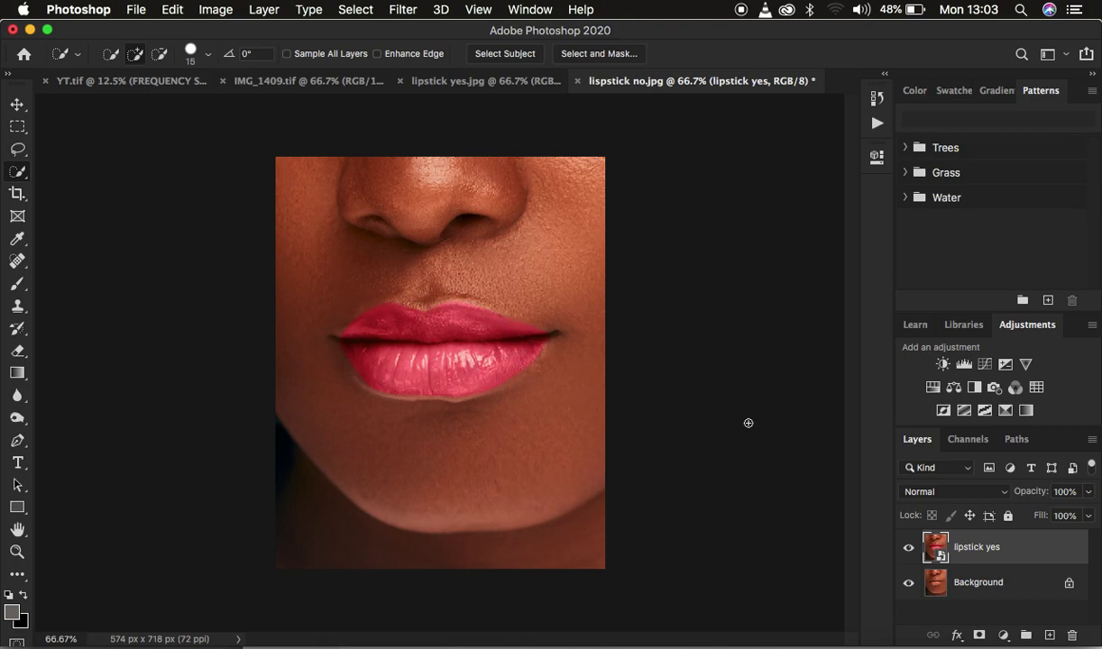
left_click(909, 550)
left_click(909, 550)
key("BackSpace")
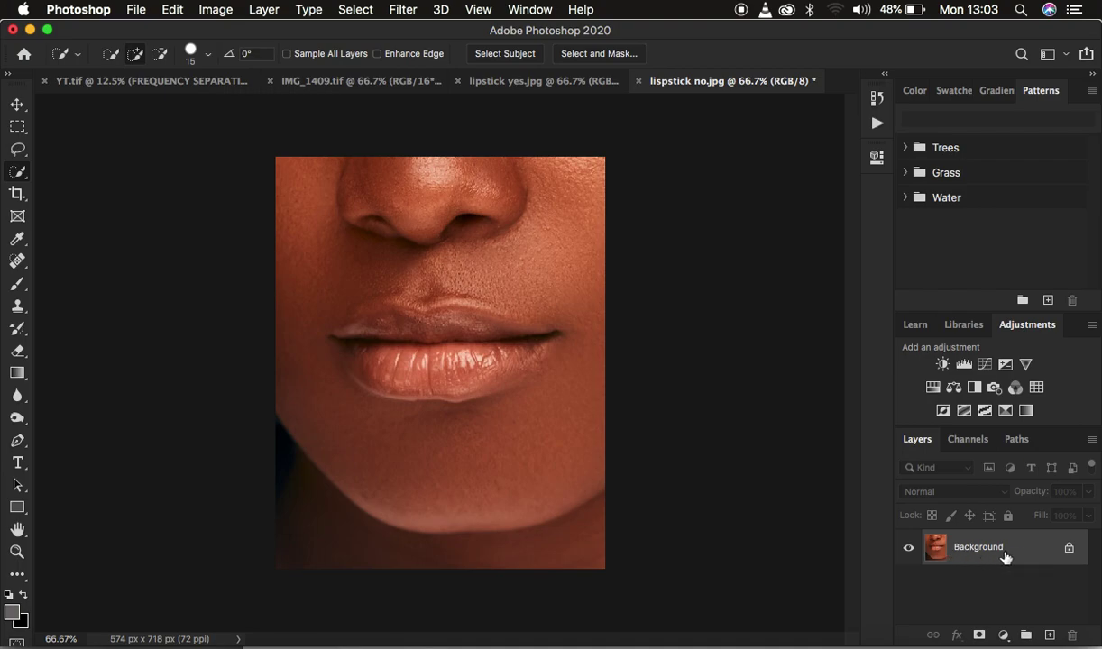
Duplicate the Background onto a new layer and rename it 'lipstick'.
key("super+j")
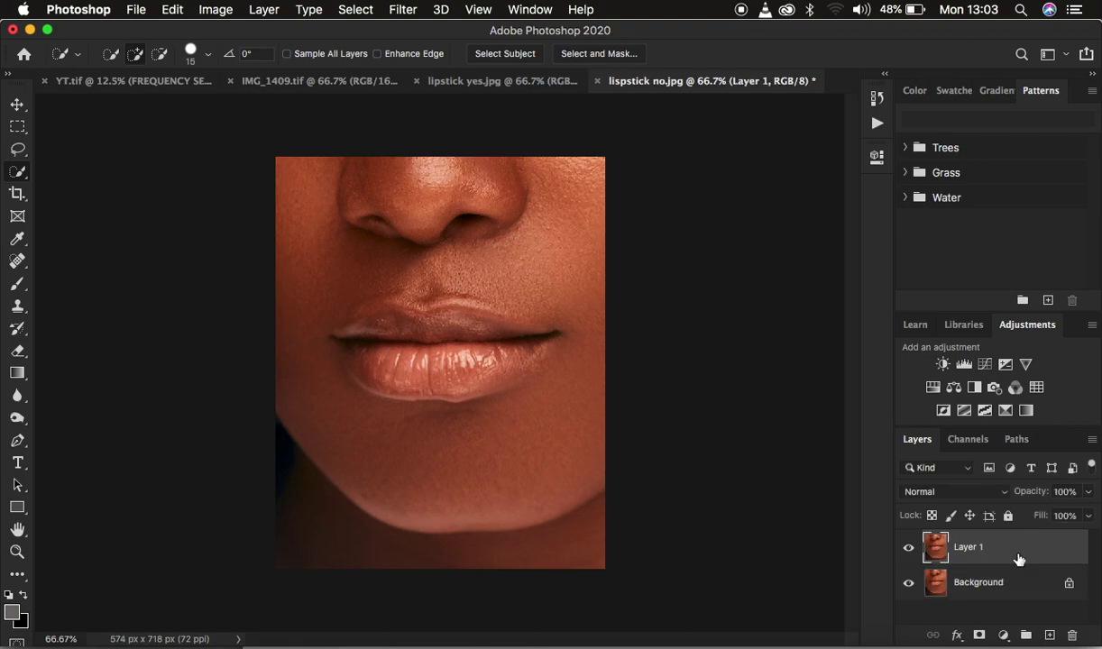
double_click(964, 545)
key("BackSpace")
type("k")
key("Return")
left_click(17, 439)
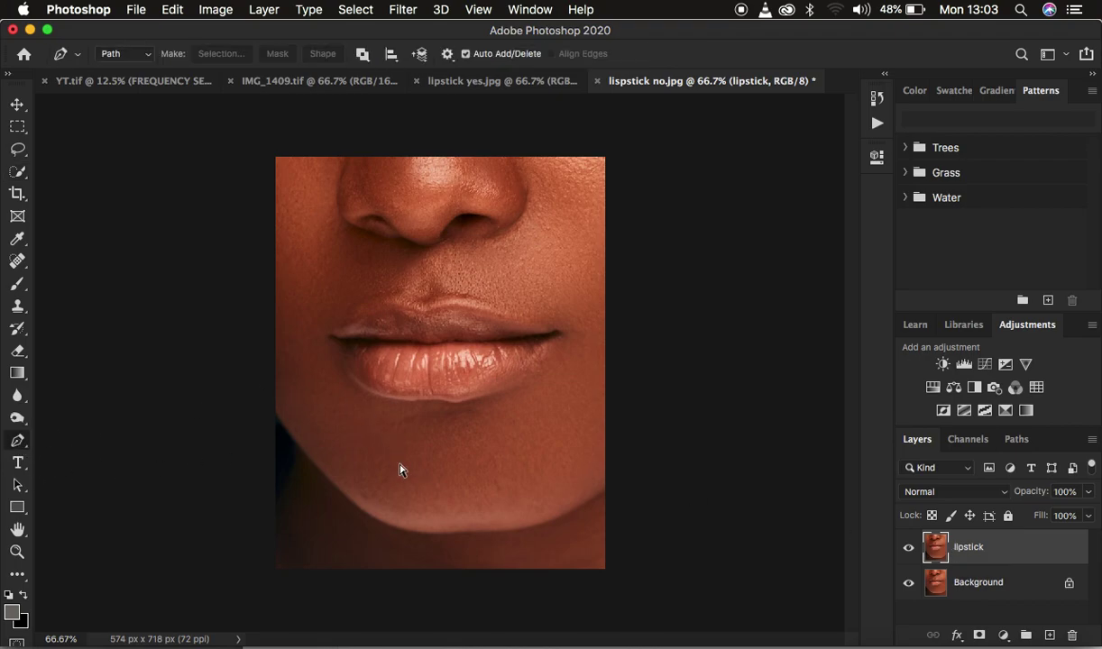
Zoom in and trace the lower lip edge with pen anchors from the left corner to the right.
key("super+equal")
key("super+equal")
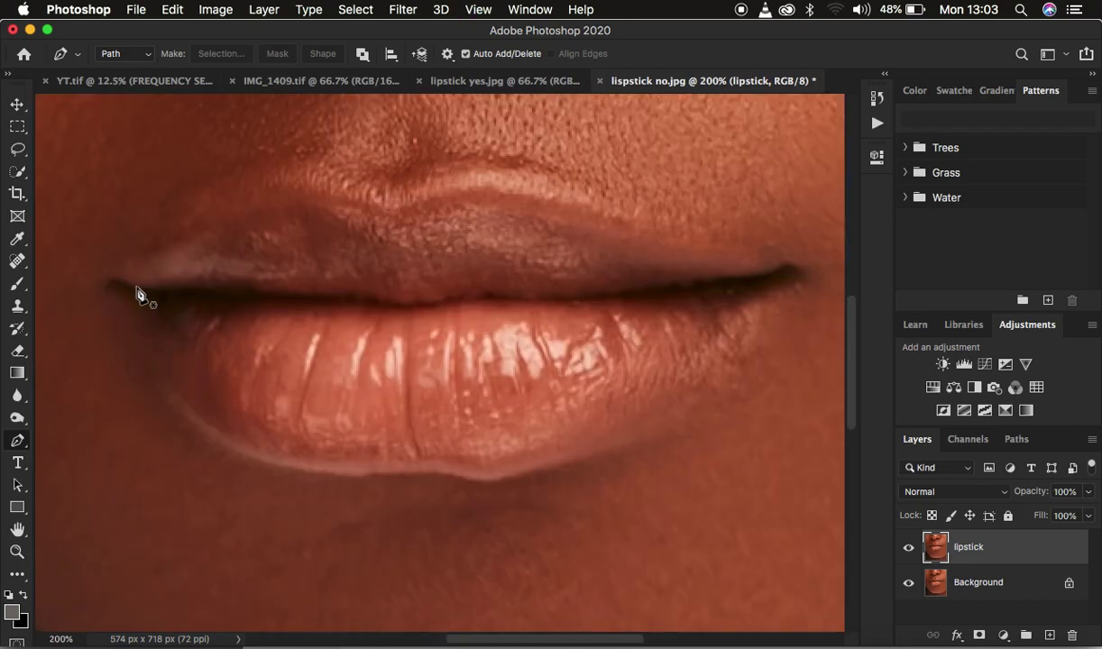
left_click(136, 288)
left_click(163, 336)
left_click(193, 378)
left_click(241, 426)
left_click(287, 447)
left_click(373, 452)
left_click(468, 451)
left_click(523, 448)
left_click(597, 429)
left_click(663, 383)
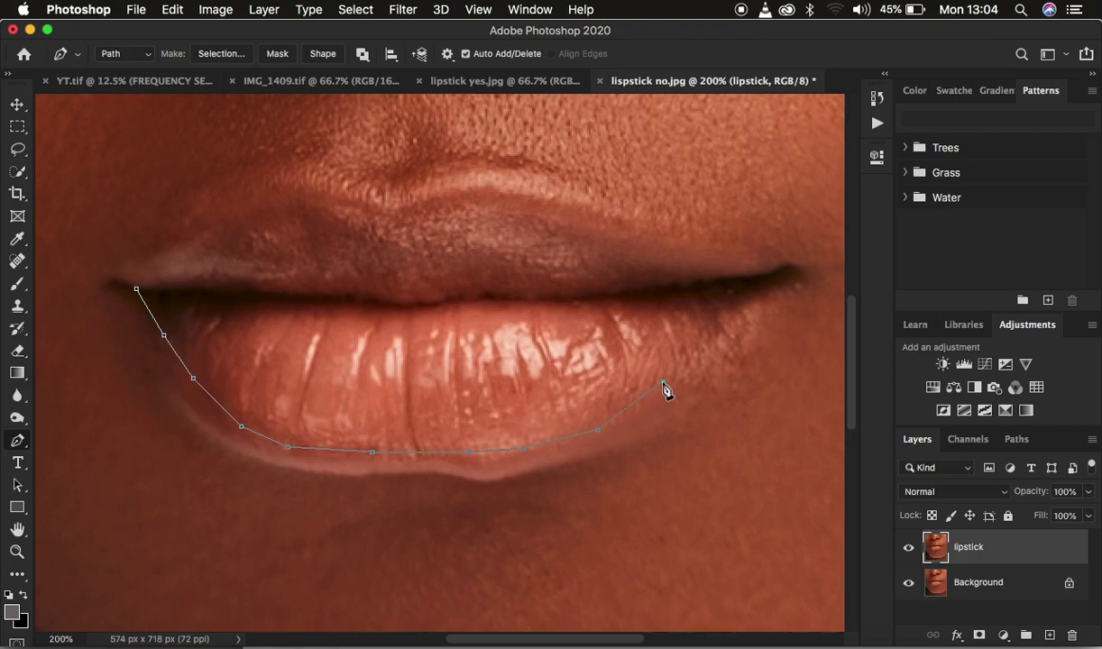
left_click(723, 333)
left_click(754, 298)
left_click(775, 266)
Trace the upper lip edge back to the left corner and close the path.
left_click(705, 249)
left_click(632, 231)
left_click(567, 212)
left_click(503, 192)
left_click(465, 194)
left_click(423, 204)
left_click(377, 214)
left_click(334, 200)
left_click(293, 204)
left_click(251, 213)
left_click(213, 232)
left_click(180, 260)
left_click(146, 277)
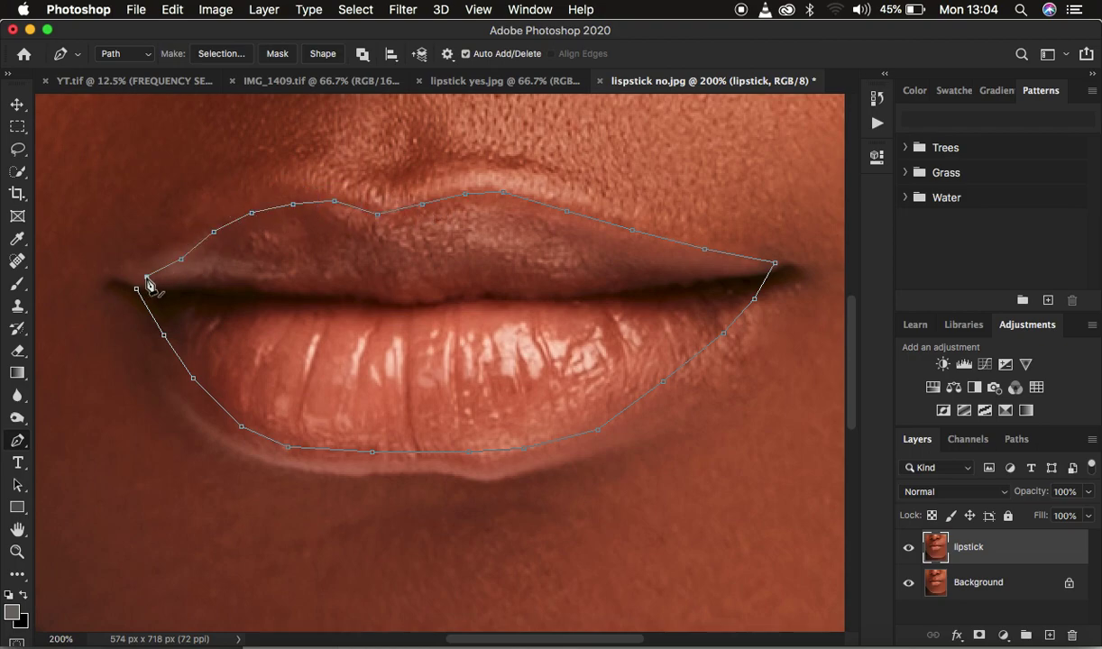
left_click(137, 287)
right_click(408, 350)
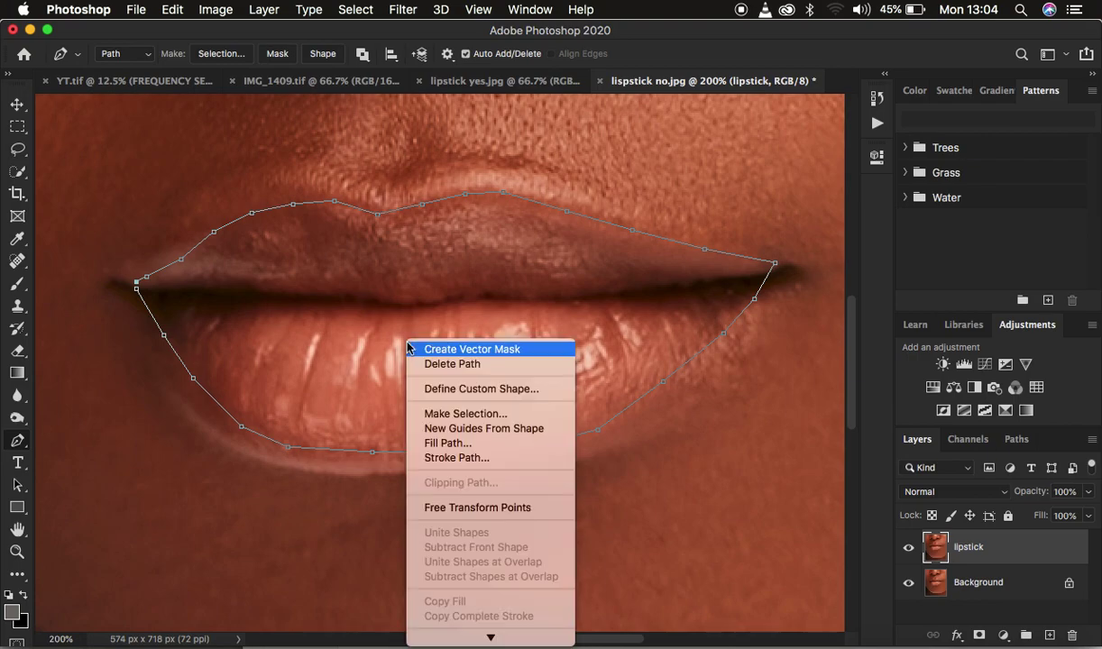
Convert the lip path to a selection with a 3 px feather and zoom out to the full image.
left_click(465, 414)
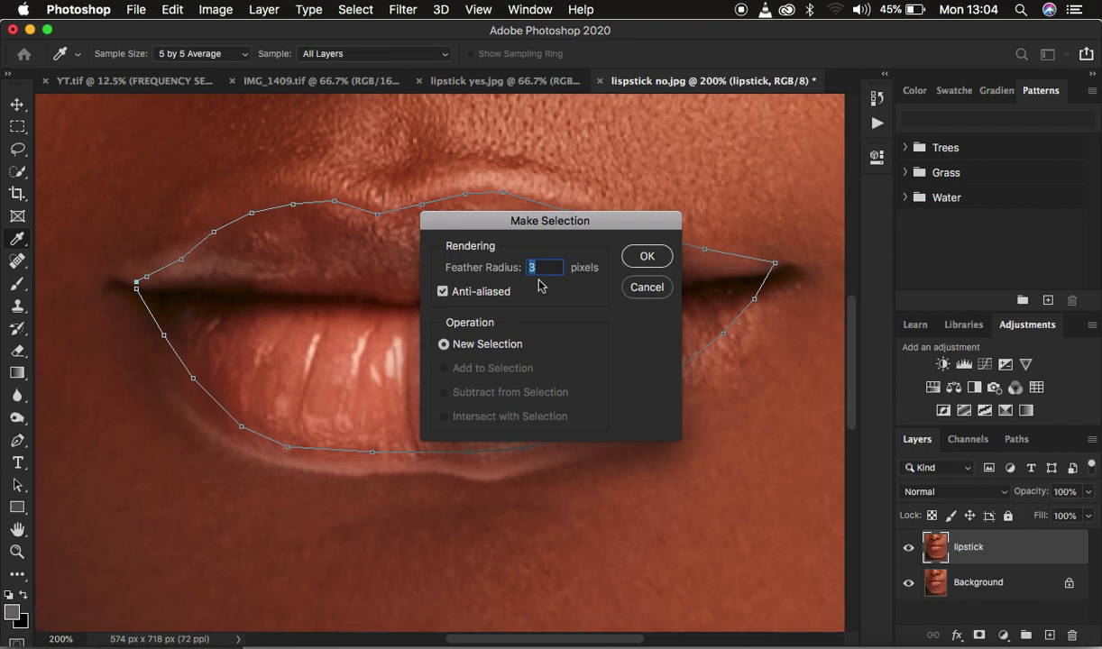
left_click(645, 257)
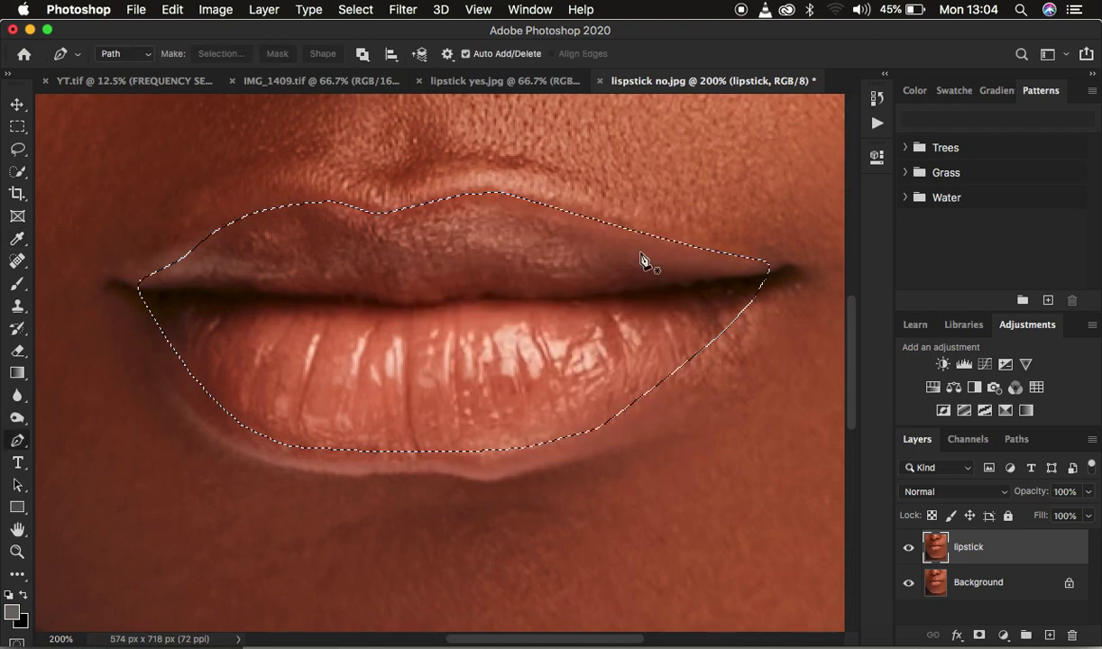
key("super+minus")
key("super+minus")
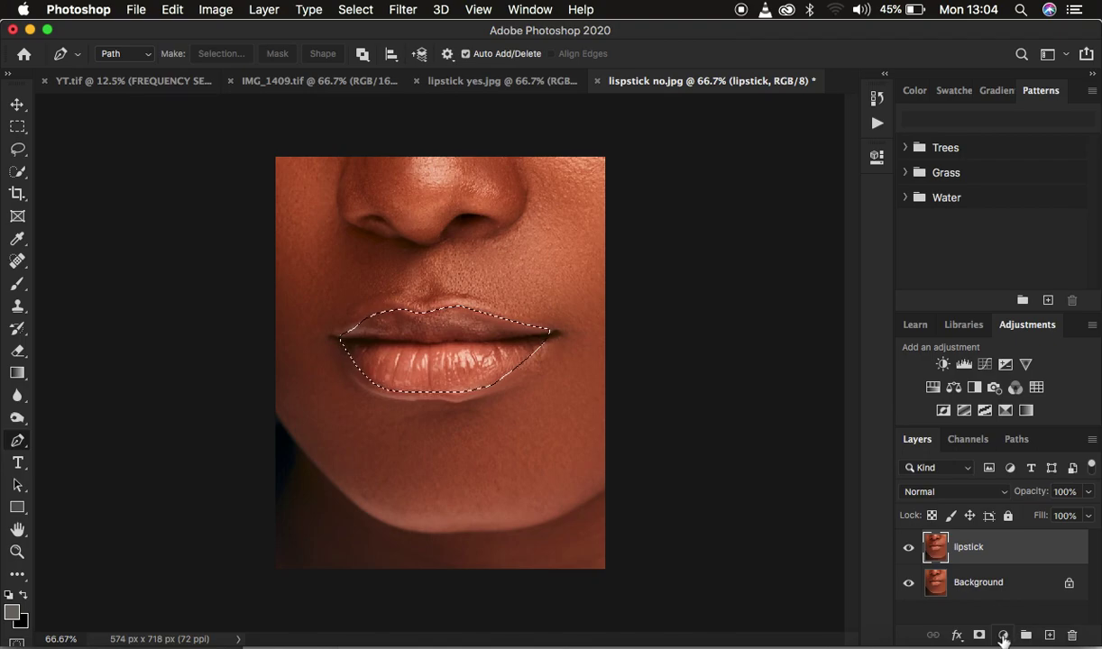
Add a Solid Color fill layer in bright pink (e8114e) over the selected lips.
left_click(1003, 636)
left_click(988, 308)
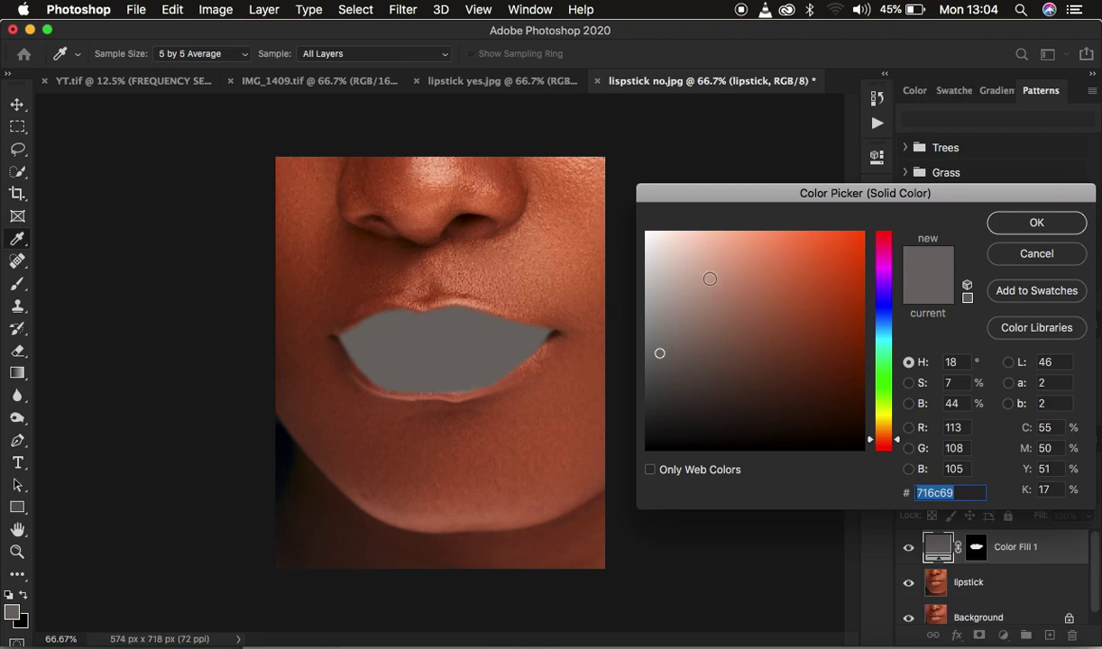
left_click_drag(884, 406, 885, 244)
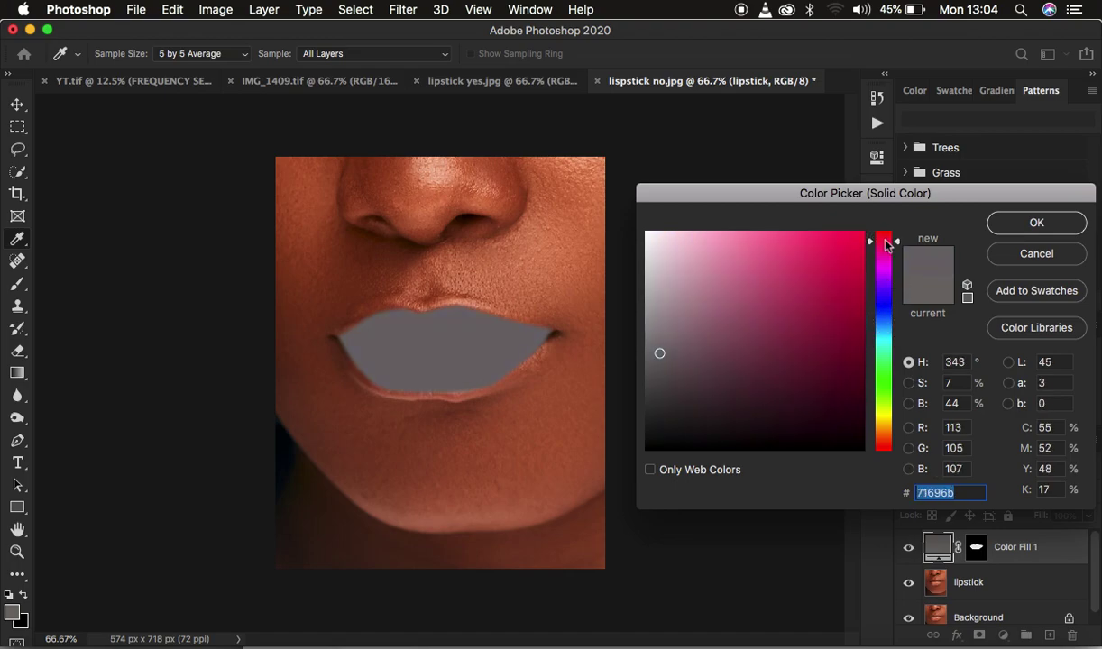
left_click(847, 248)
left_click_drag(851, 272, 845, 250)
left_click(1020, 225)
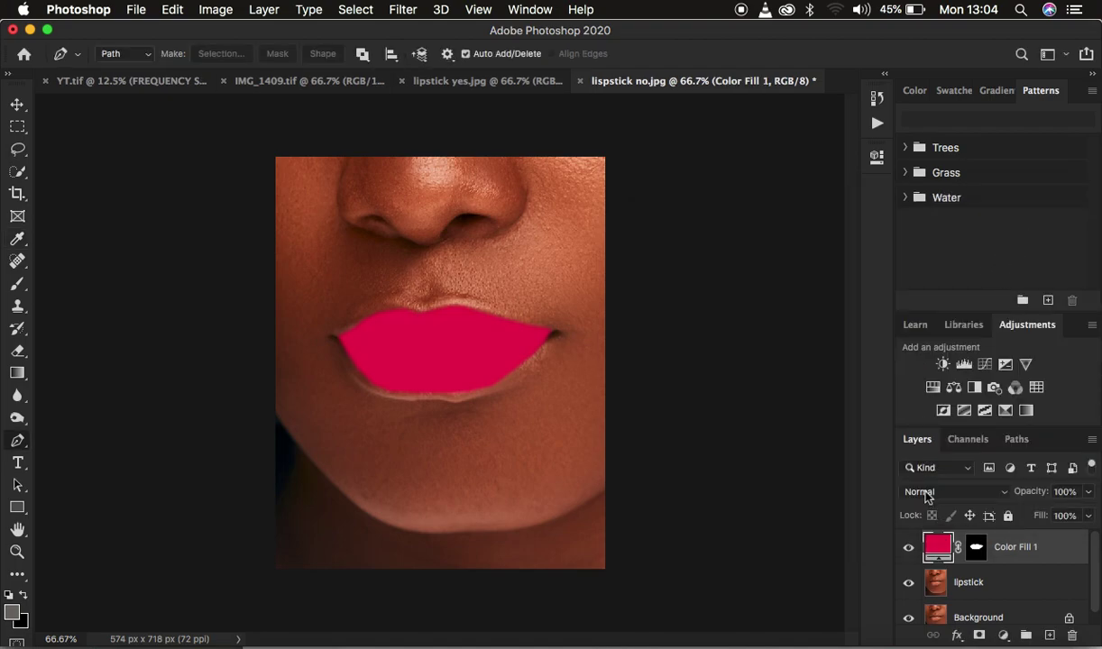
Set Color Fill 1's blend mode to Color and toggle its visibility to compare.
left_click(933, 495)
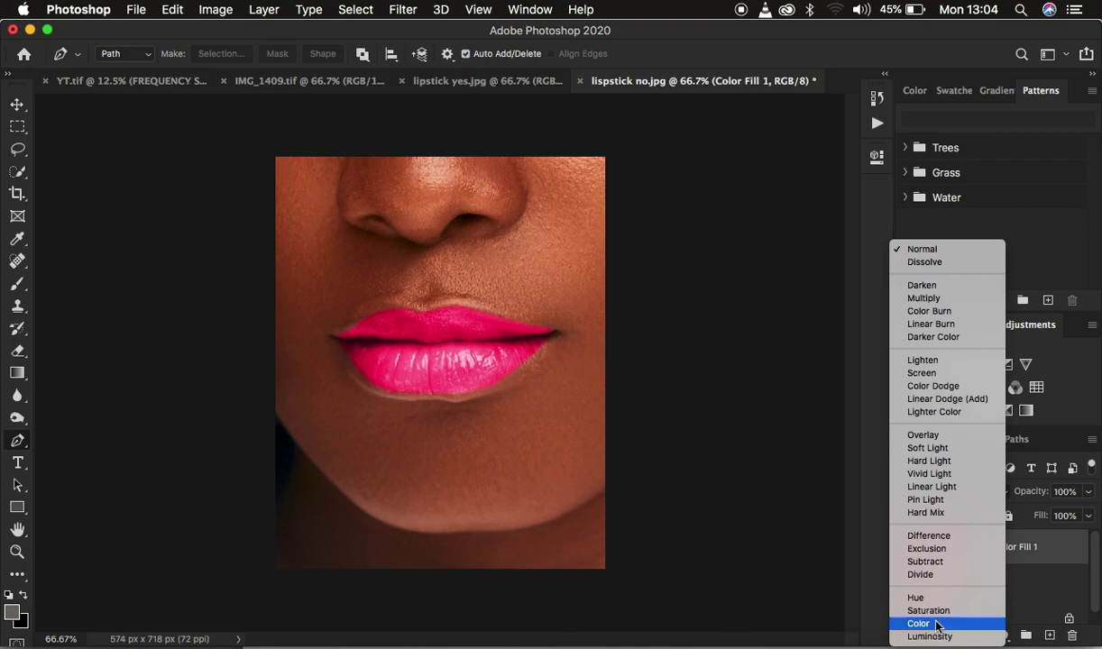
left_click(937, 624)
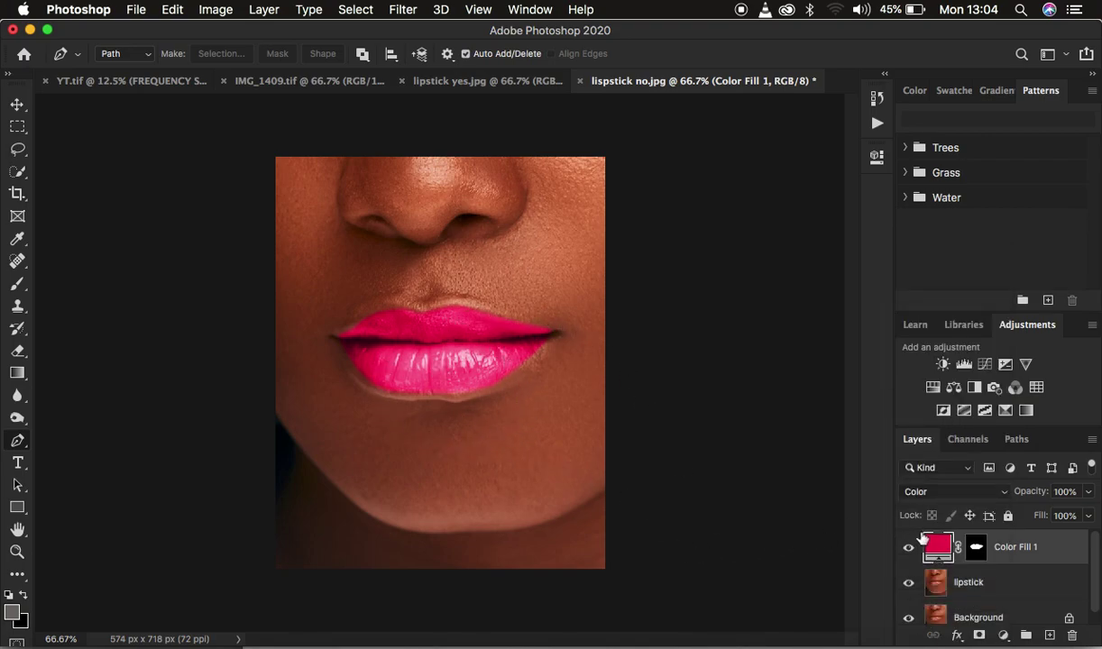
left_click(910, 548)
left_click(910, 548)
Target the Color Fill 1 mask with a Brush at size 150, 100% flow and 6% hardness.
left_click(17, 285)
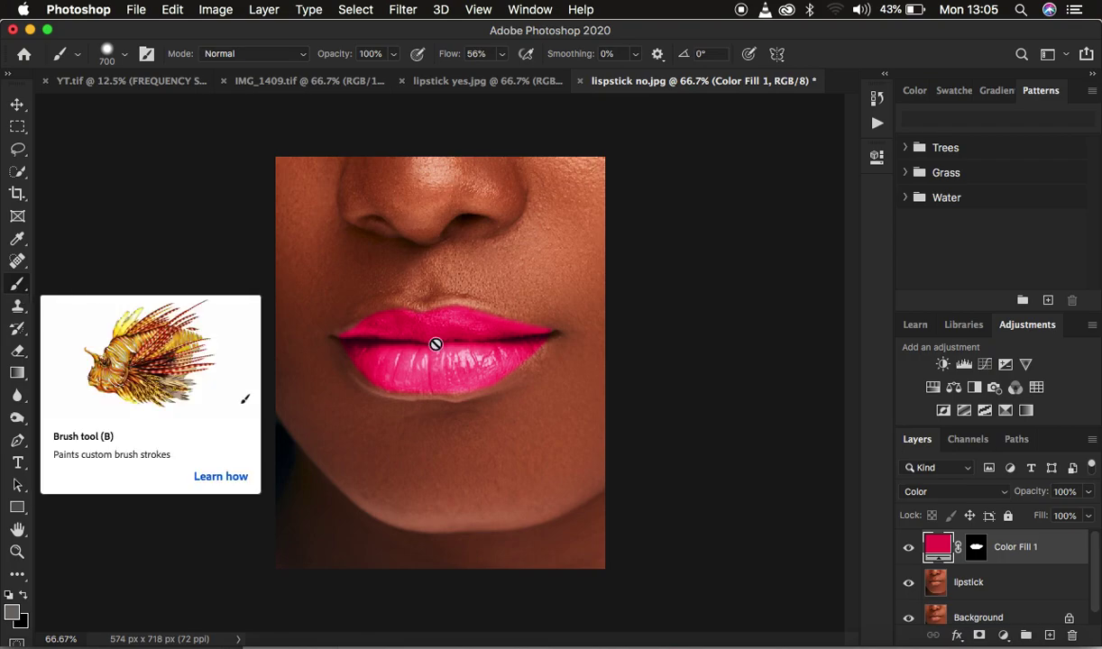
left_click(975, 552)
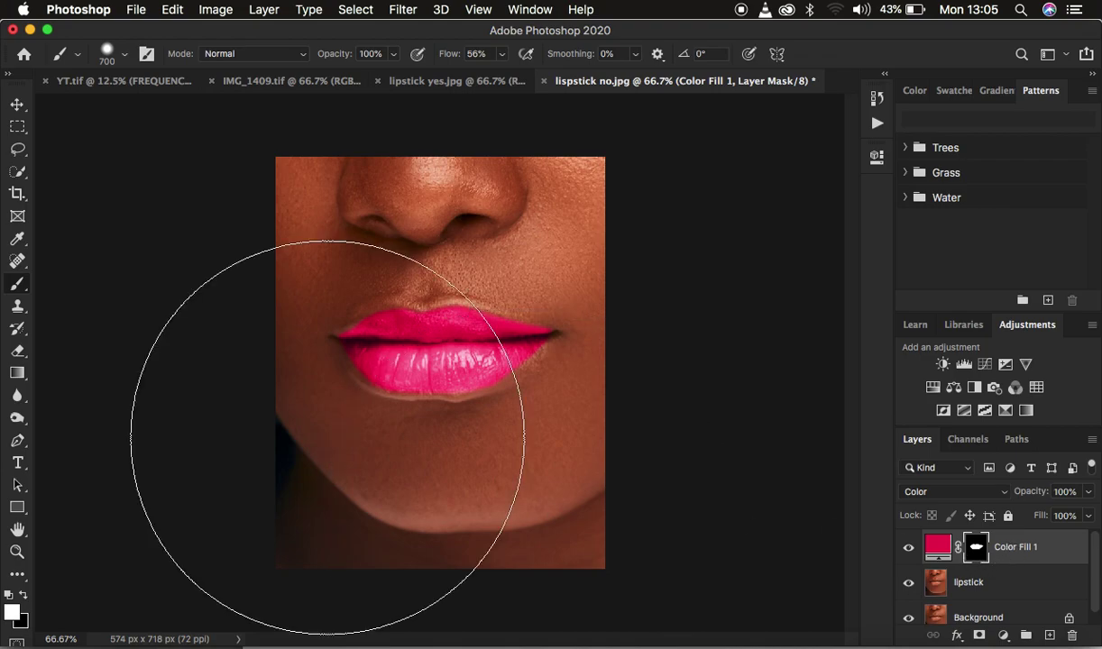
key("bracketleft")
key("bracketleft")
key("bracketleft")
key("bracketleft")
key("bracketleft")
key("bracketleft")
key("bracketleft")
key("bracketleft")
key("bracketleft")
key("bracketleft")
key("bracketleft")
key("bracketleft")
key("bracketleft")
key("bracketleft")
key("bracketleft")
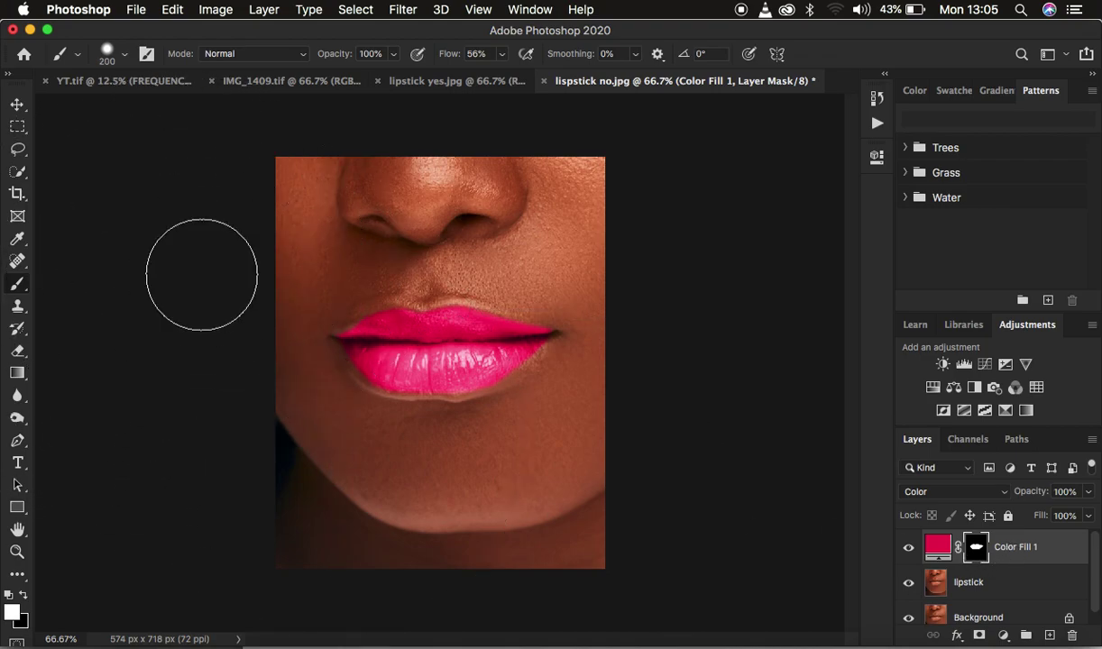
left_click_drag(446, 54, 509, 55)
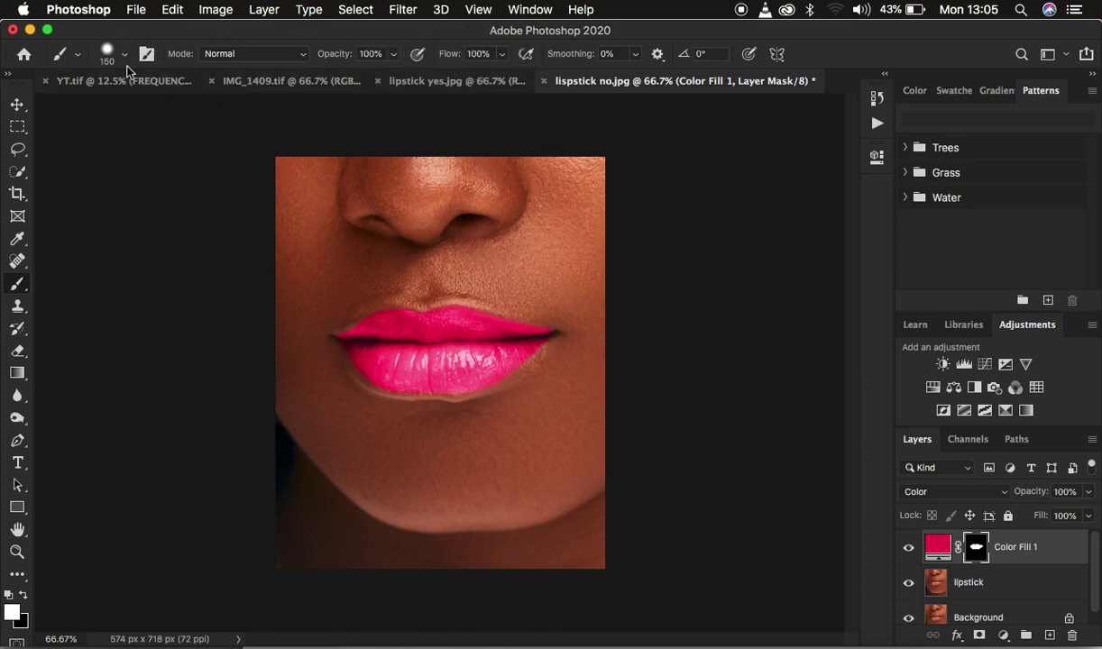
left_click(124, 54)
left_click(153, 149)
left_click_drag(154, 150, 74, 140)
left_click(115, 57)
key("super+plus")
key("super+plus")
key("super+plus")
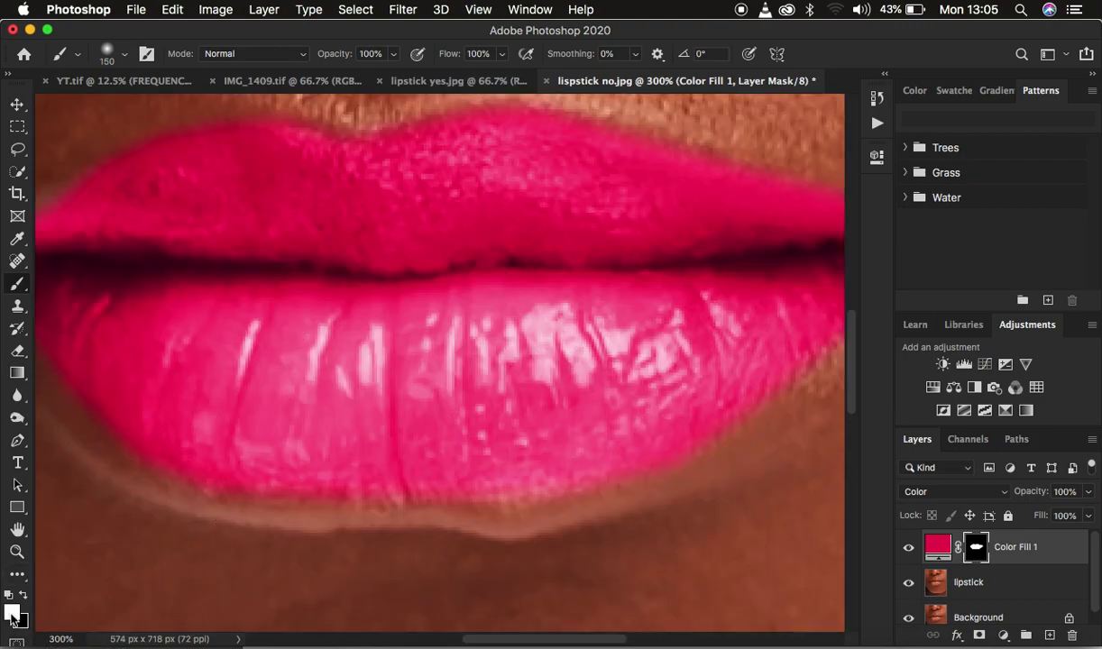
key("super+minus")
key("super+minus")
key("super+minus")
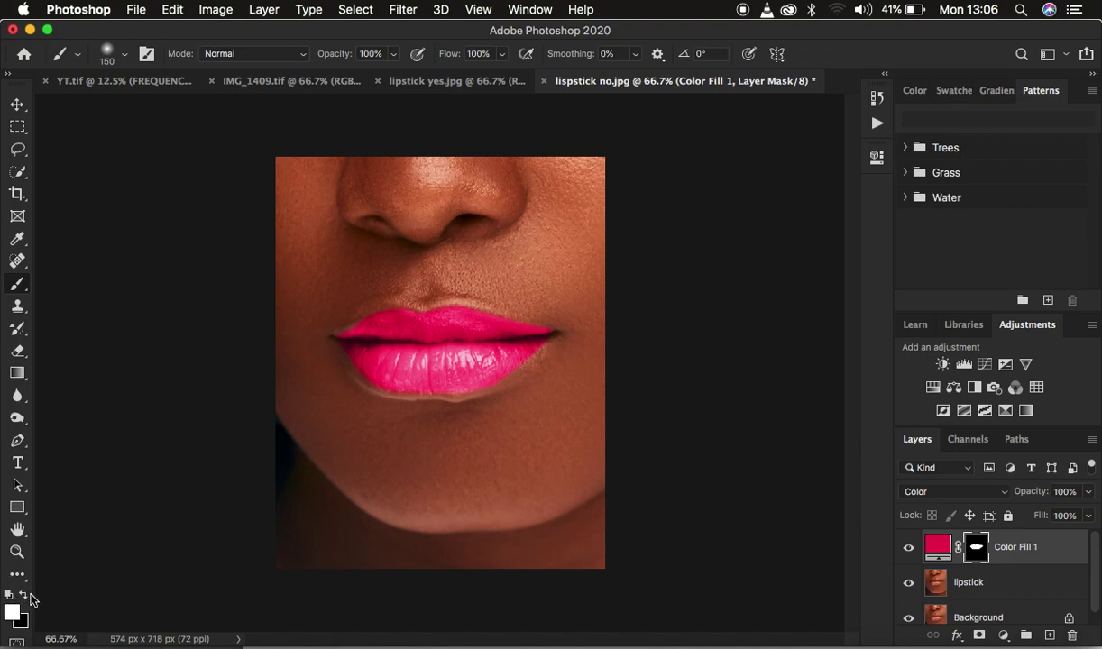
Paint the Color Fill 1 mask with a 40 px brush to extend pink along the lip edges.
key("bracketleft")
key("bracketleft")
key("bracketleft")
key("bracketleft")
key("bracketleft")
key("bracketleft")
key("bracketleft")
key("bracketleft")
key("super+equal")
key("super+equal")
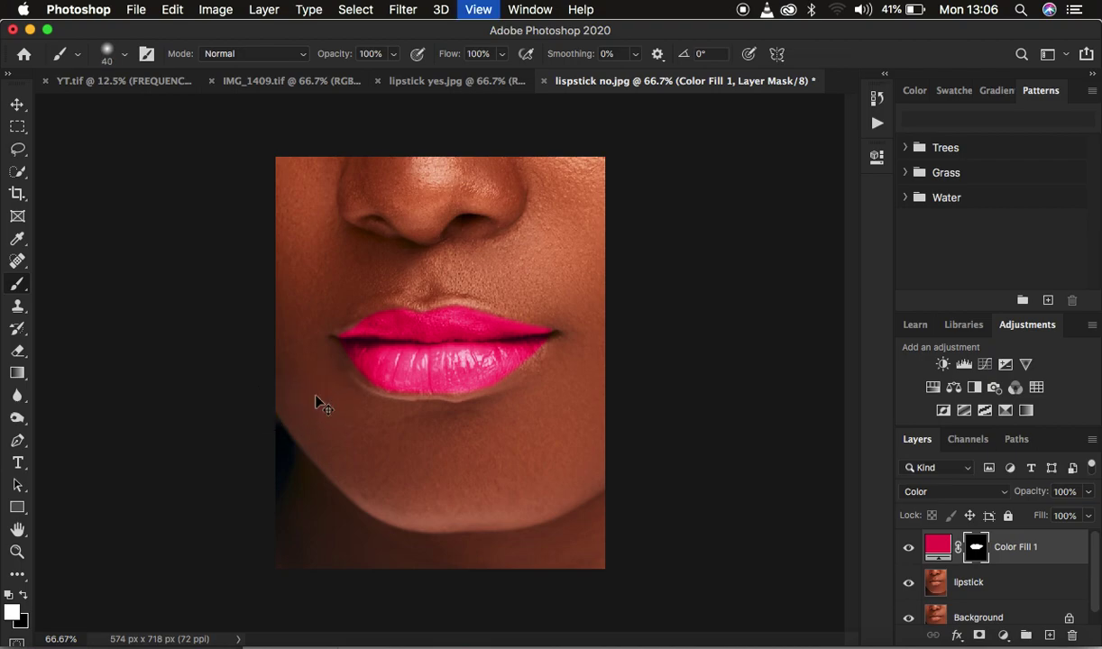
key("bracketleft")
key("bracketleft")
key("bracketleft")
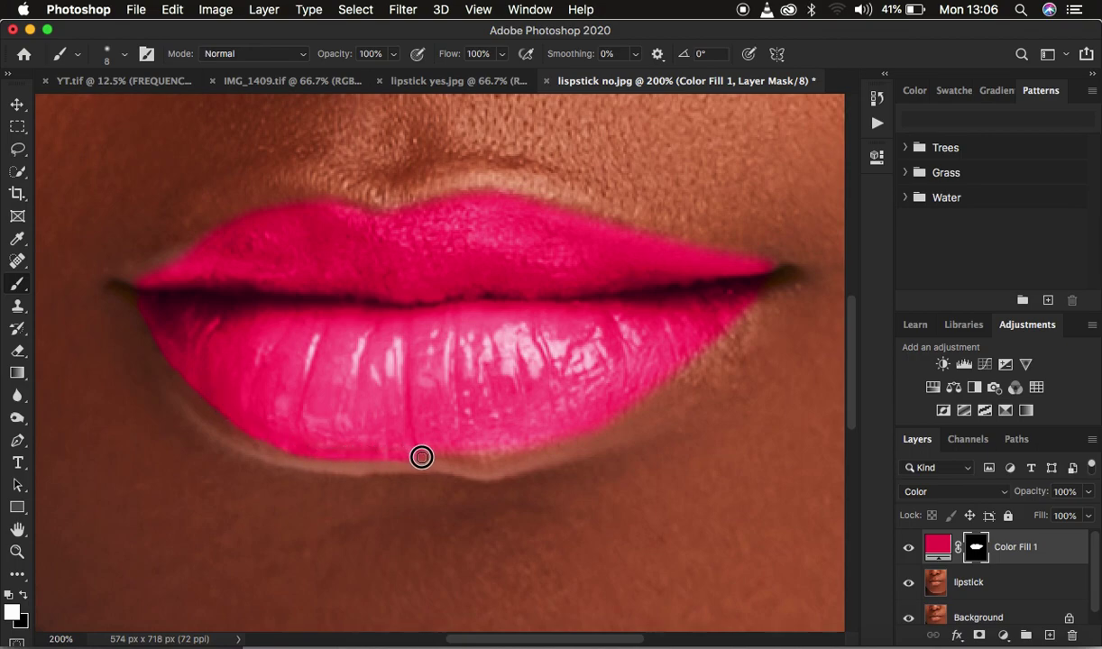
mouse_move(455, 459)
left_mouse_down()
mouse_move(589, 432)
mouse_move(642, 399)
mouse_move(736, 314)
mouse_move(770, 261)
left_mouse_up()
mouse_move(139, 285)
left_mouse_down()
mouse_move(283, 202)
mouse_move(317, 197)
mouse_move(370, 215)
mouse_move(278, 208)
mouse_move(344, 203)
mouse_move(398, 220)
mouse_move(394, 212)
mouse_move(488, 190)
mouse_move(757, 278)
left_mouse_up()
mouse_move(83, 288)
left_mouse_down()
mouse_move(128, 221)
mouse_move(220, 132)
left_mouse_up()
Paint out the stray pink stroke in black with a 20 px brush.
key("x")
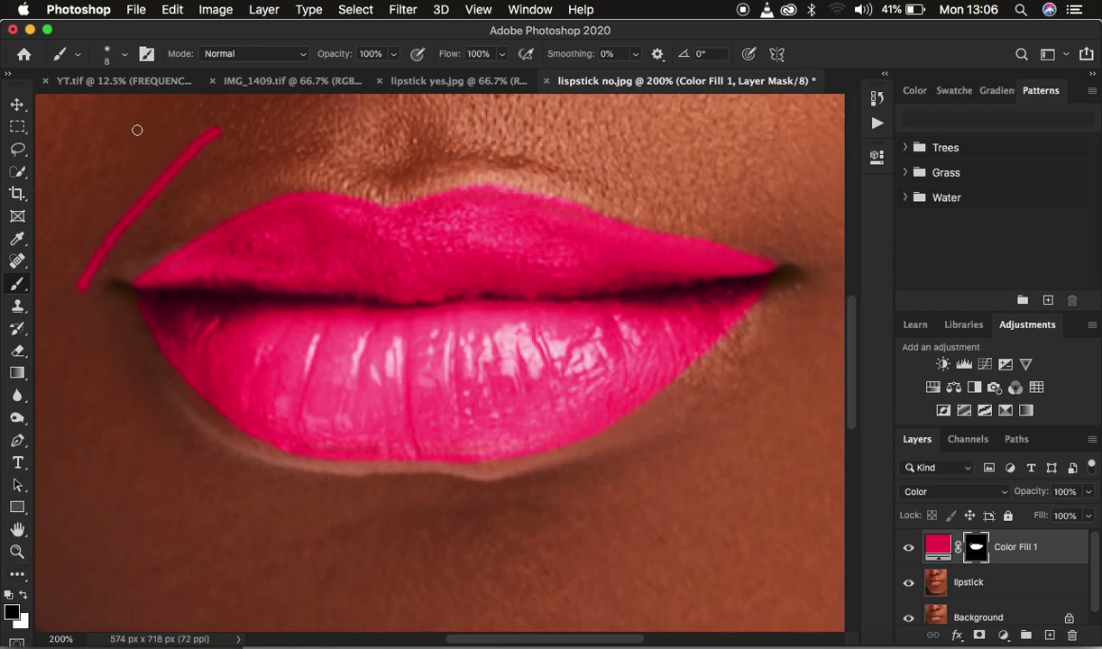
key("bracketright")
key("bracketright")
key("bracketright")
mouse_move(141, 129)
left_mouse_down()
mouse_move(186, 158)
mouse_move(195, 145)
mouse_move(101, 238)
mouse_move(84, 276)
mouse_move(117, 298)
mouse_move(161, 378)
mouse_move(238, 453)
mouse_move(203, 428)
mouse_move(288, 467)
mouse_move(431, 489)
left_mouse_up()
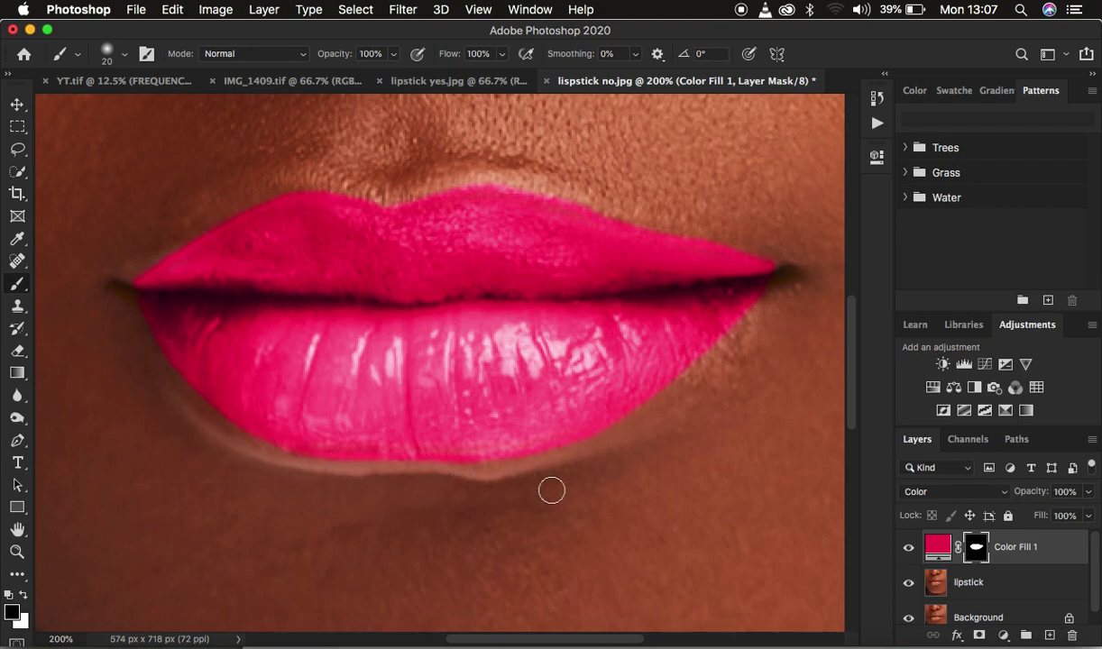
key("super+minus")
key("super+minus")
key("super+minus")
key("super+minus")
key("super+plus")
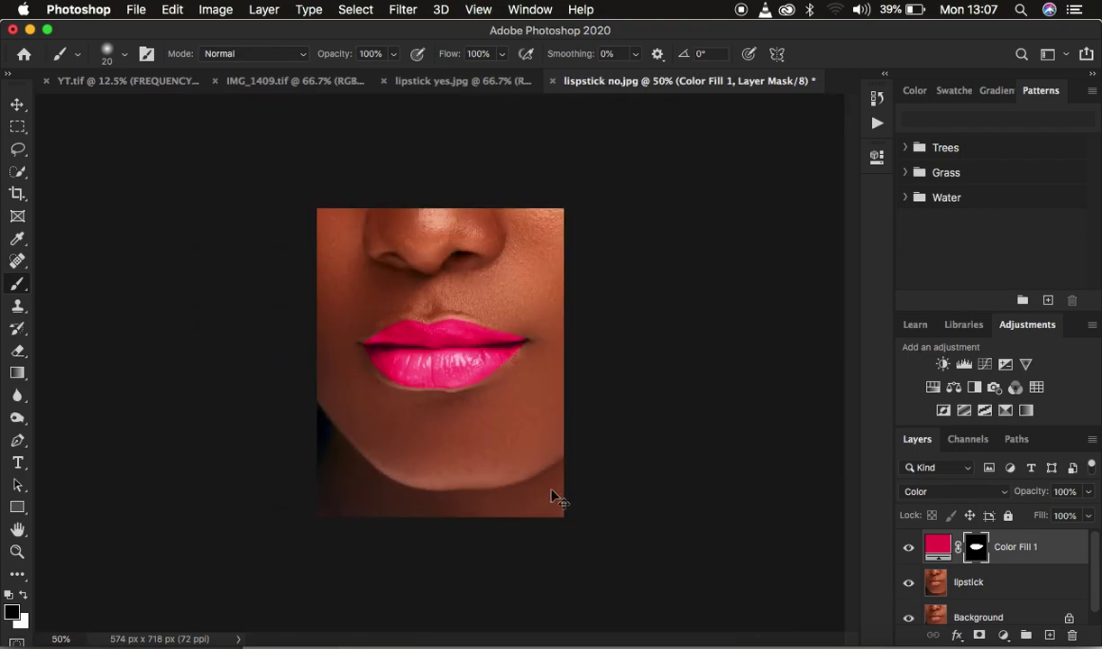
key("super+plus")
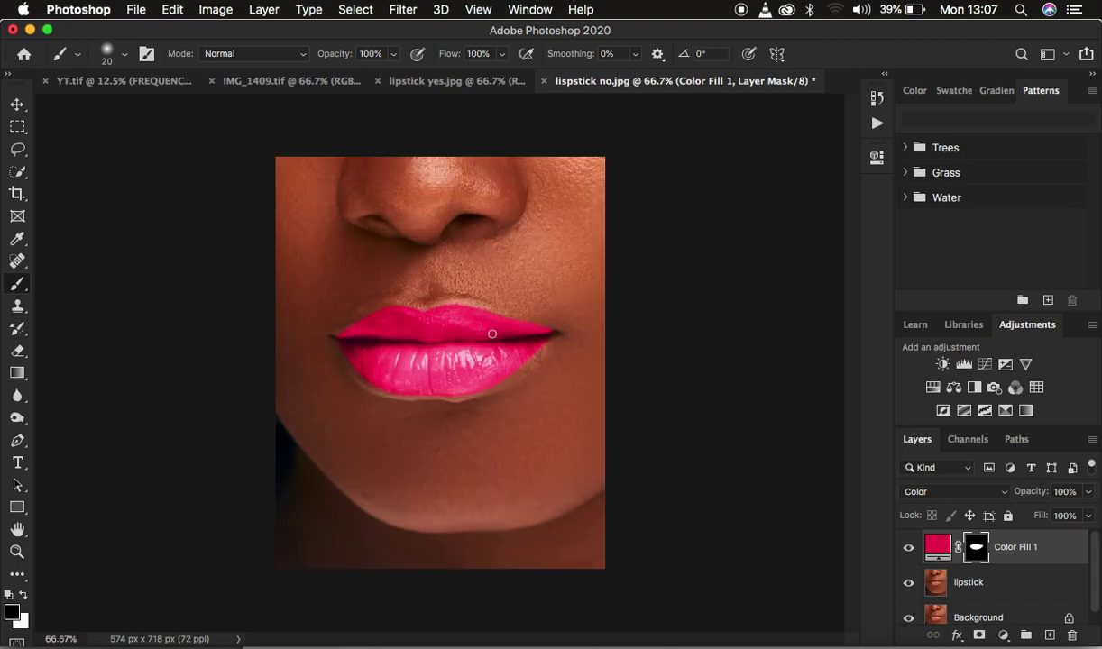
Compare the pink fill against the natural lips by toggling Color Fill 1's visibility.
key("x")
left_click(909, 551)
left_click(910, 553)
key("super+2")
Set Color Fill 1's Underlying Layer Blend If sliders to split values 7/69 and 146/210.
double_click(1066, 554)
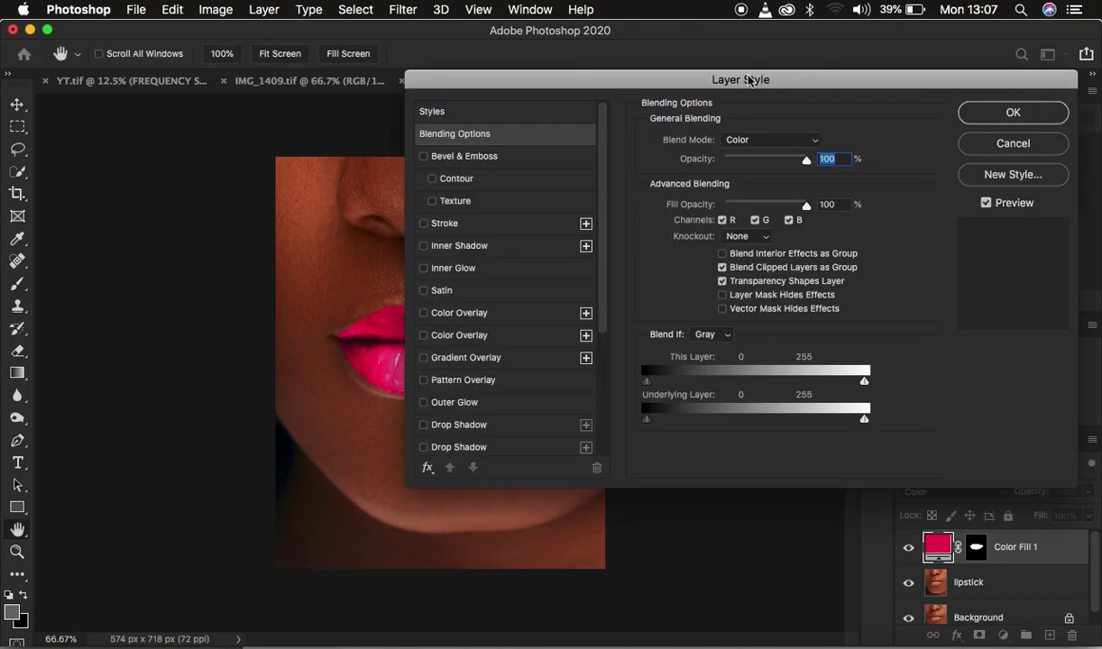
left_click_drag(747, 83, 909, 75)
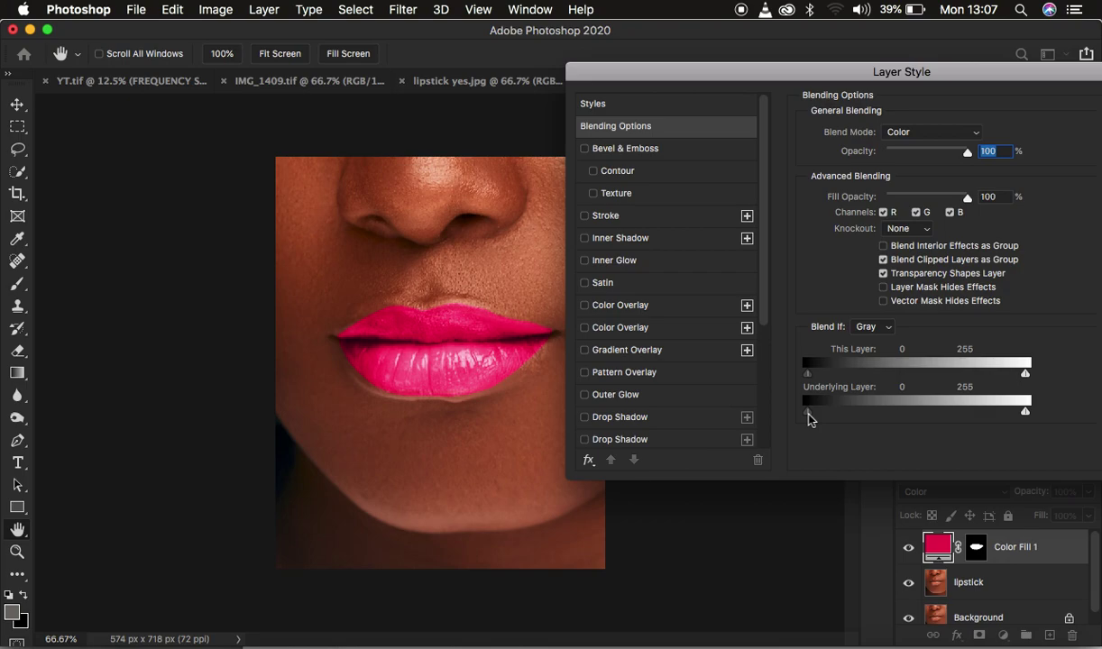
left_click_drag(809, 415, 840, 415)
left_click_drag(843, 419, 849, 420)
left_click_drag(843, 419, 814, 415)
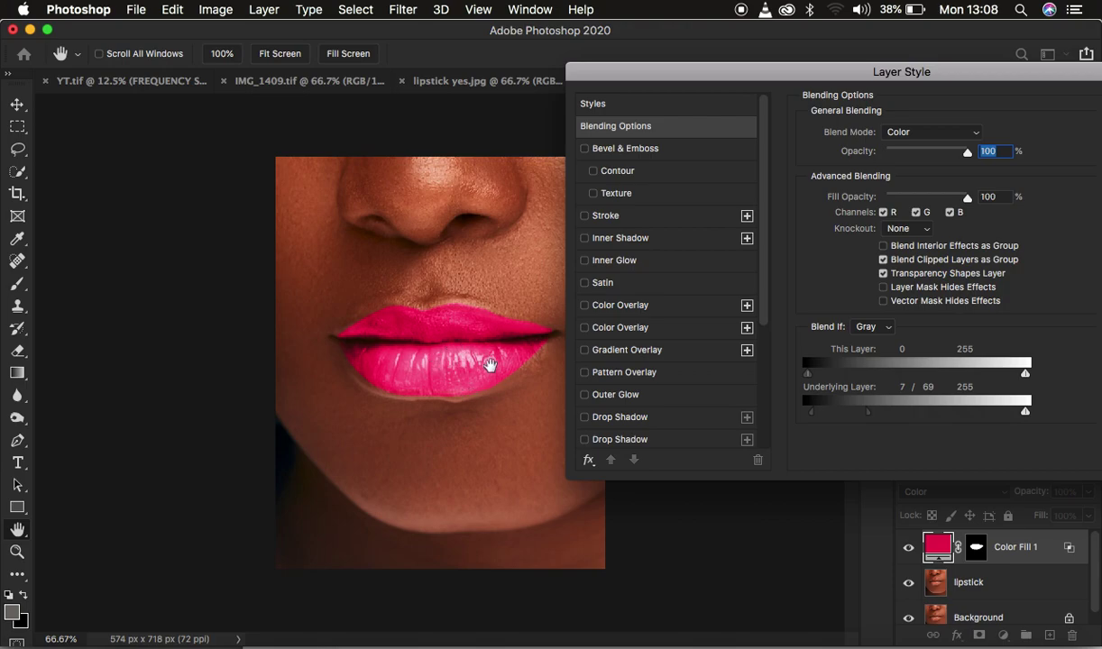
left_click_drag(1026, 413, 935, 416)
left_click_drag(992, 80, 803, 123)
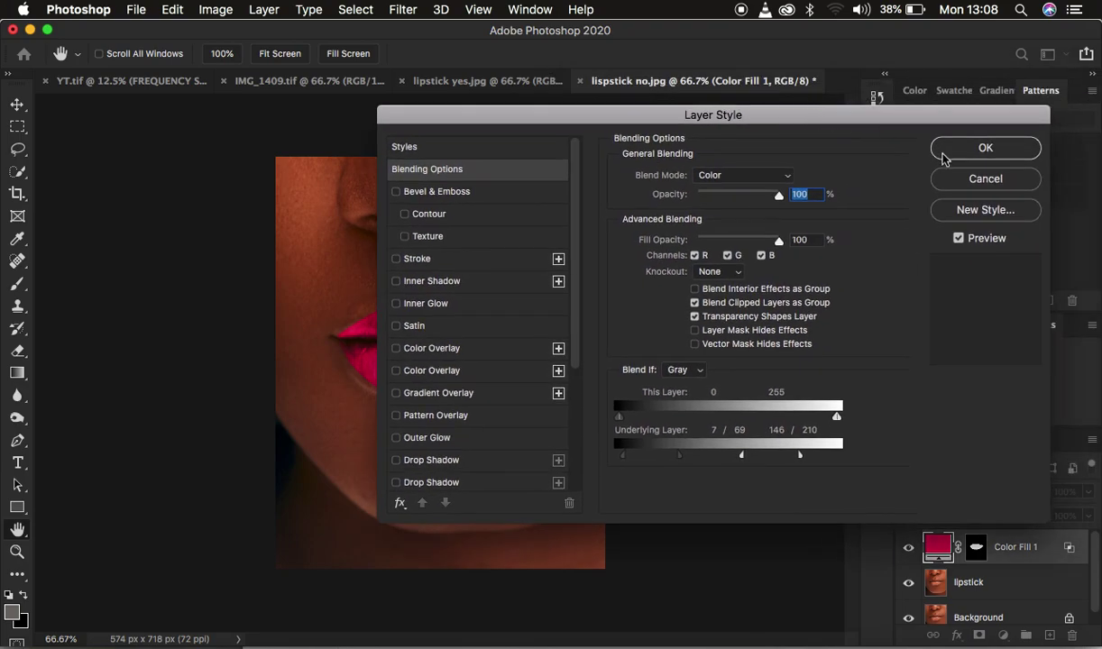
left_click(960, 150)
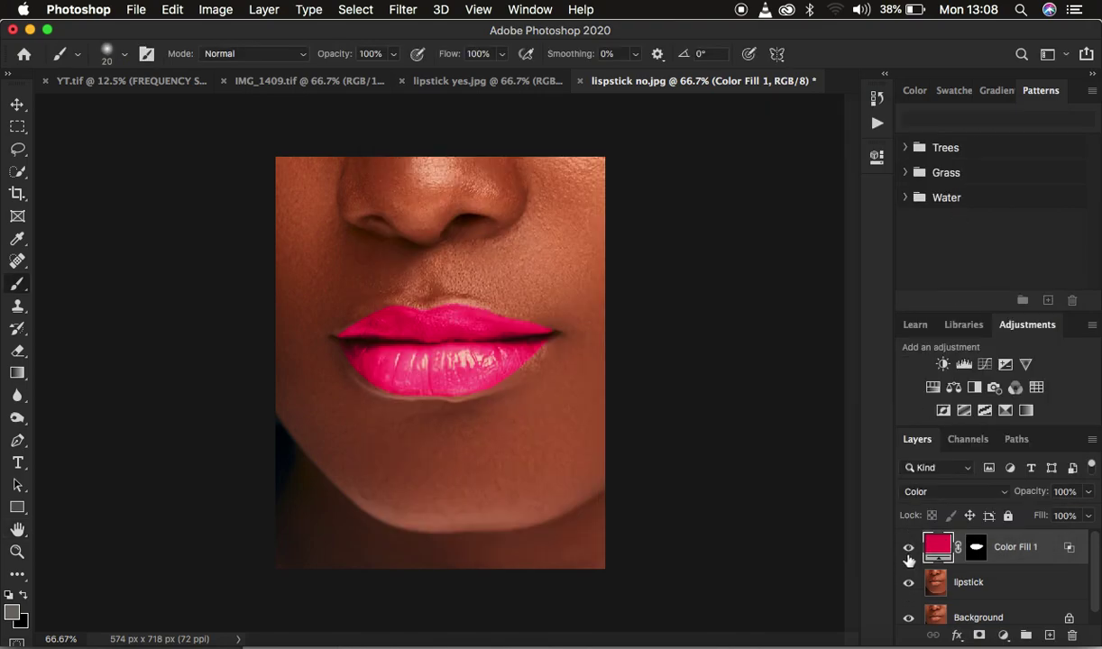
left_click(909, 548)
left_click(908, 550)
left_click(908, 550)
left_click(908, 550)
left_click(909, 550)
left_click(908, 550)
Try green and teal shades for the fill, applying a deep teal (053633).
double_click(939, 550)
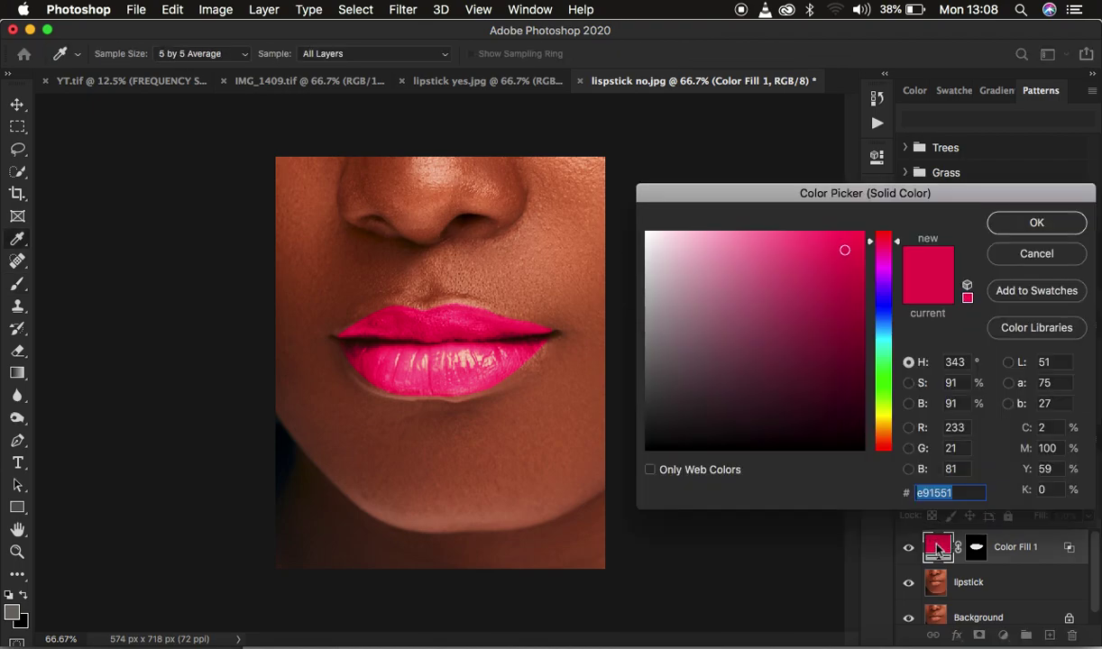
left_click(880, 395)
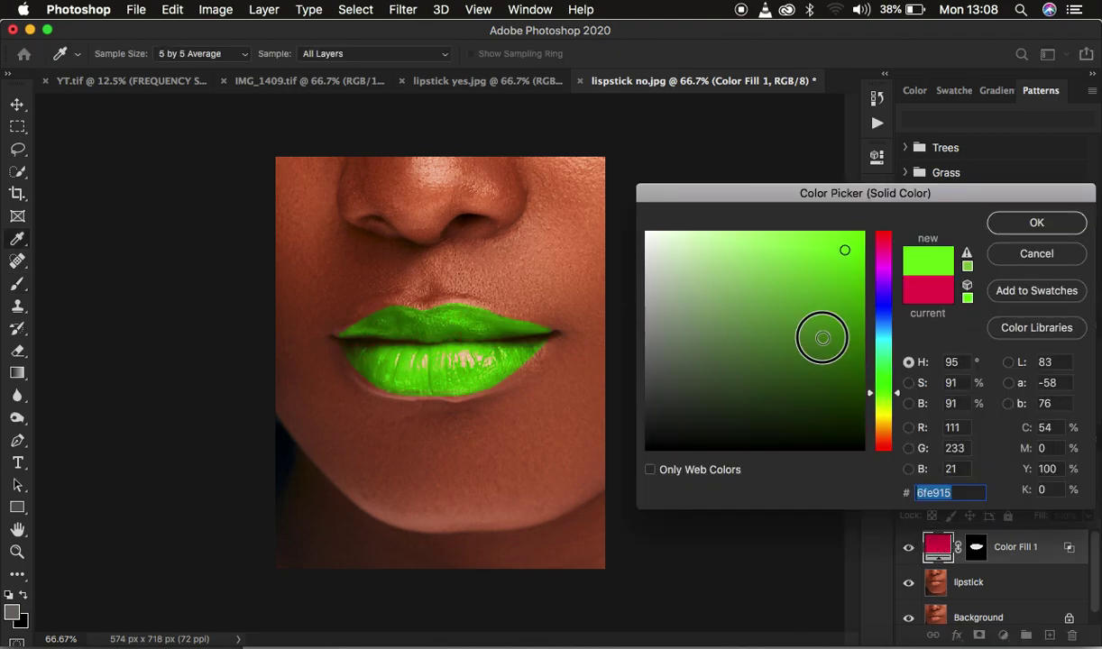
left_click(719, 334)
left_click(697, 303)
mouse_move(779, 272)
left_mouse_down()
mouse_move(815, 342)
mouse_move(835, 426)
mouse_move(706, 431)
mouse_move(676, 366)
left_mouse_up()
left_click(793, 343)
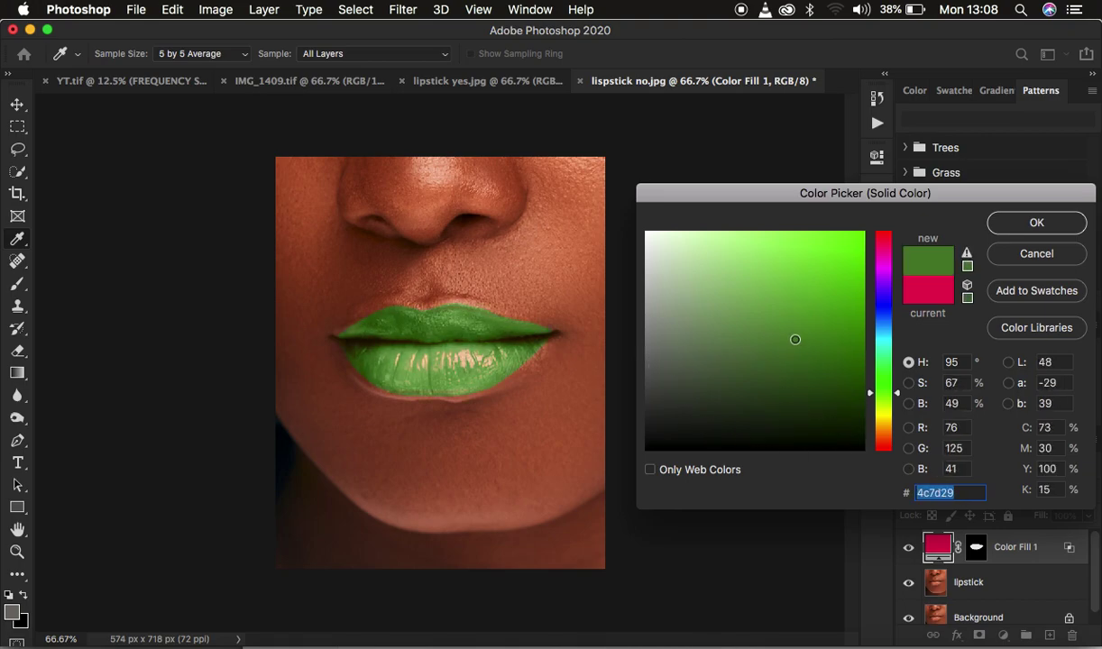
left_click_drag(887, 406, 886, 343)
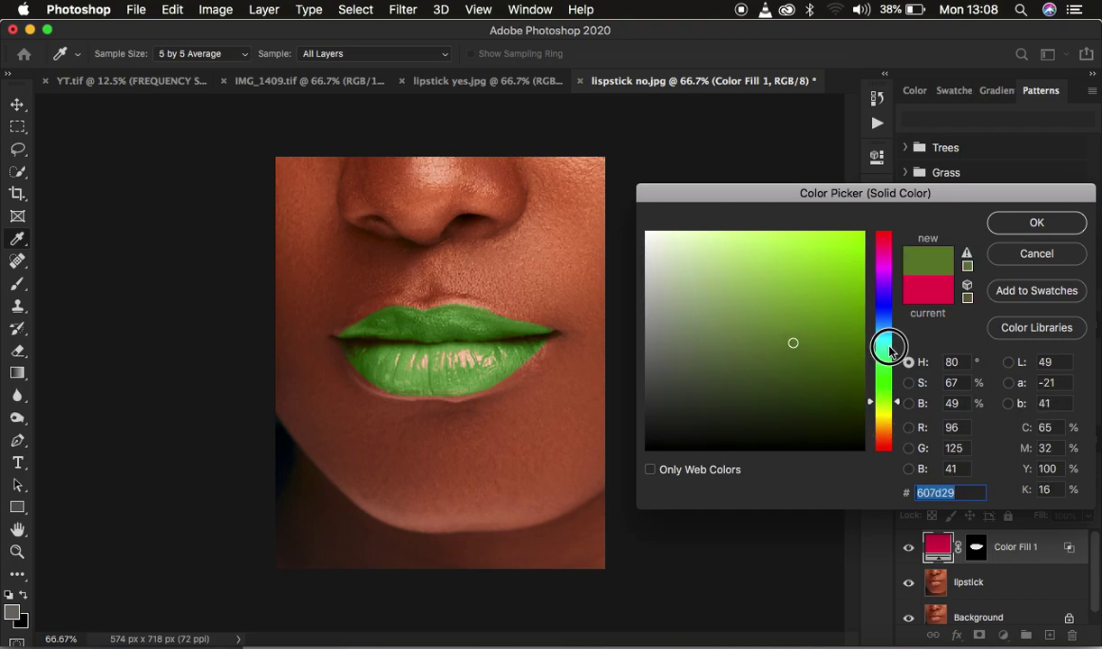
left_click(844, 266)
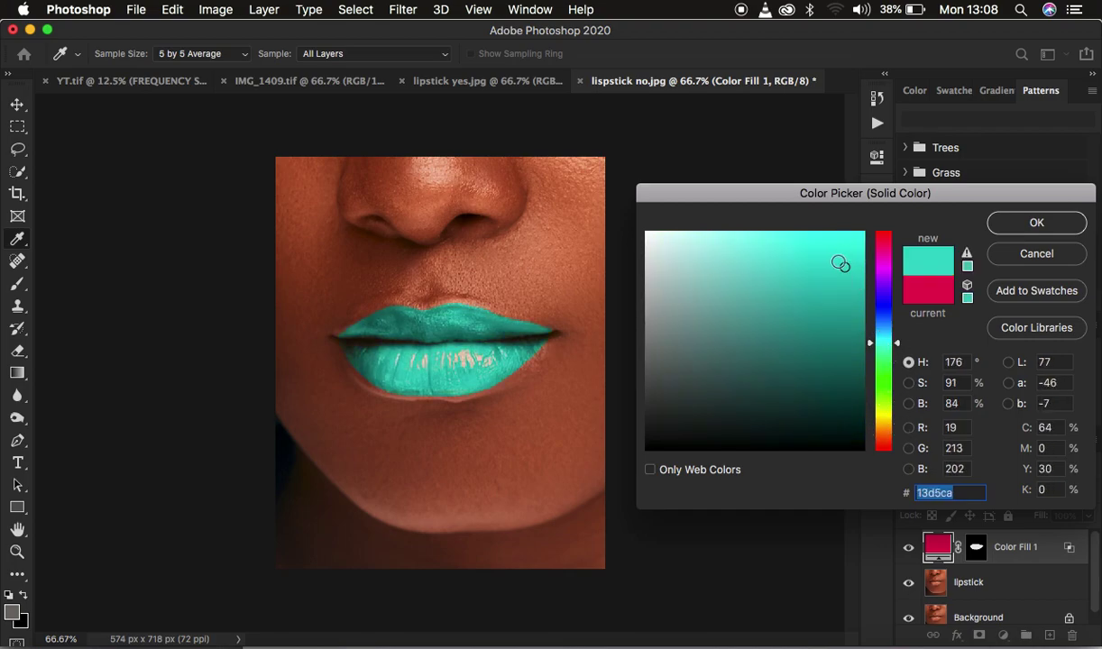
left_click(798, 293)
left_click(827, 356)
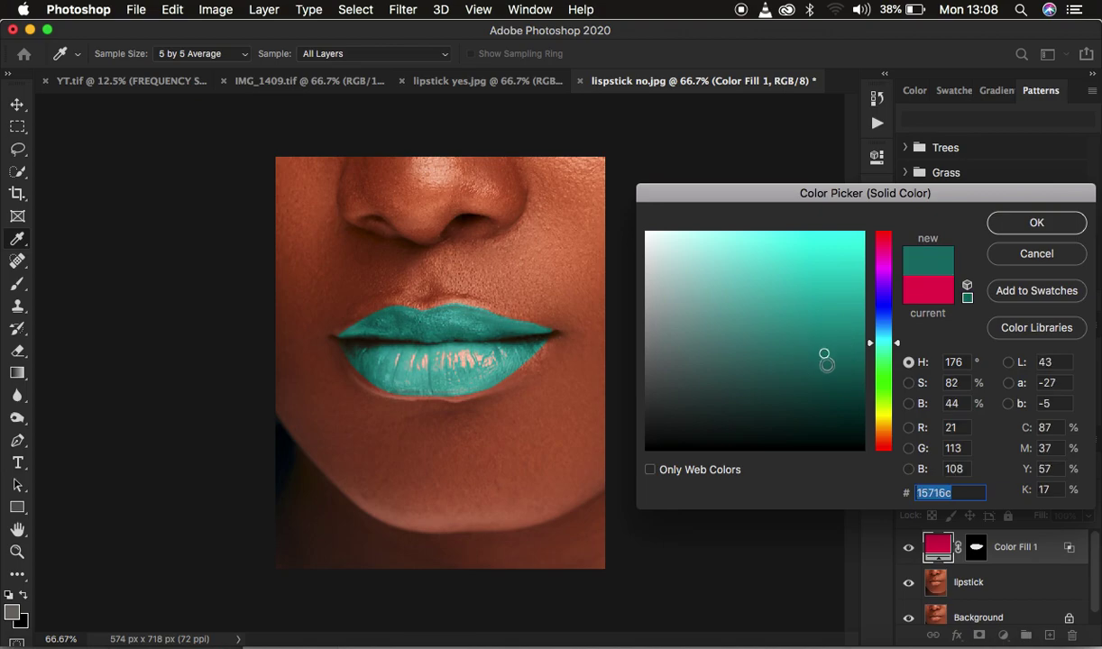
left_click(845, 405)
left_click(1035, 229)
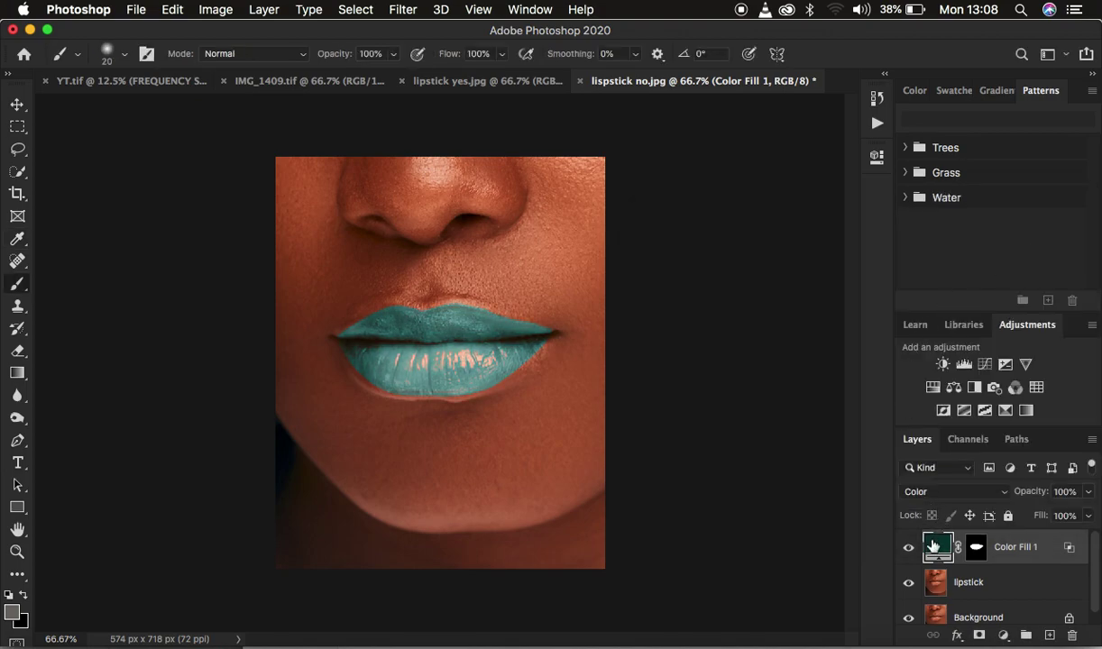
Change the Color Fill 1 colour to hot pink ea1b72.
double_click(934, 546)
left_click_drag(880, 295, 884, 246)
left_click(839, 249)
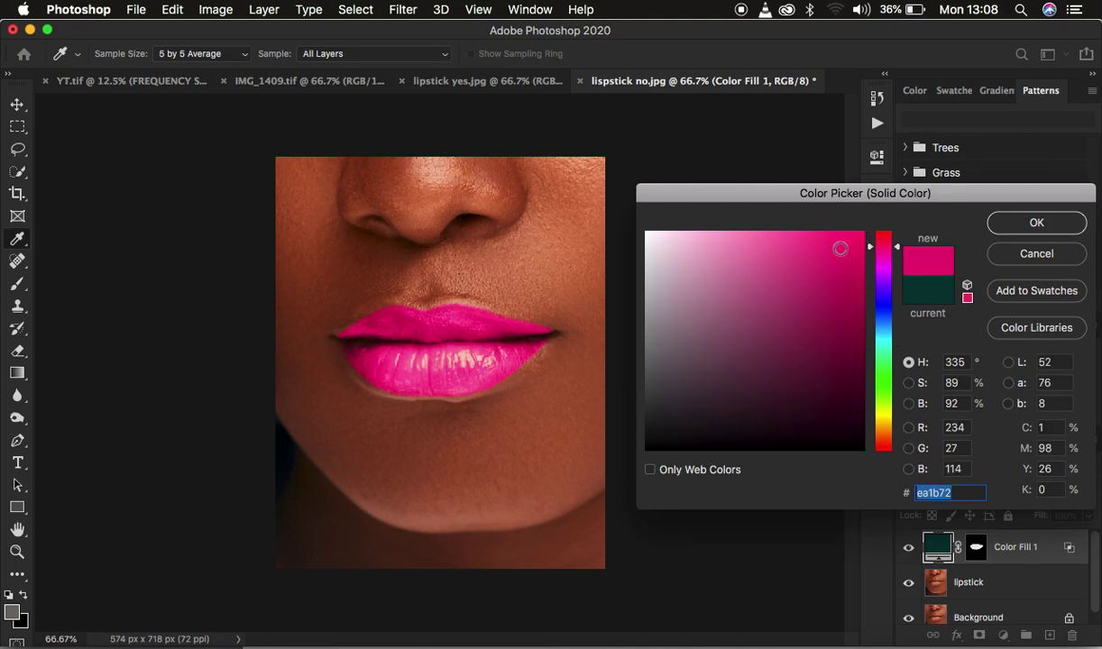
left_click(1013, 231)
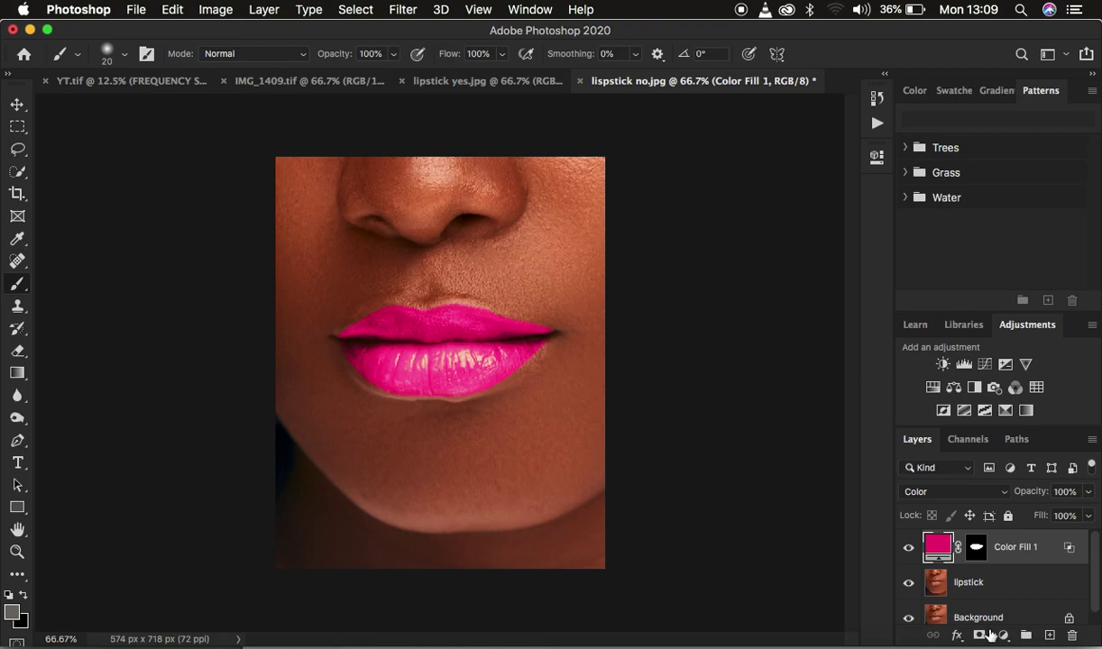
Add a Brightness/Contrast adjustment layer and clip it to Color Fill 1.
left_click(1003, 636)
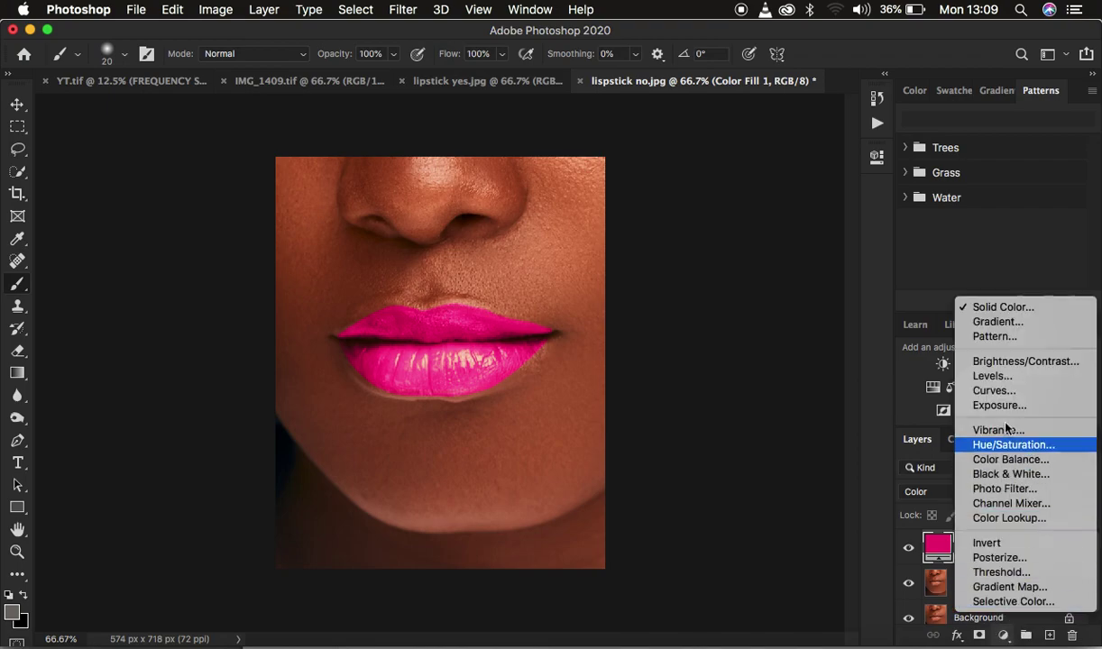
left_click(1008, 362)
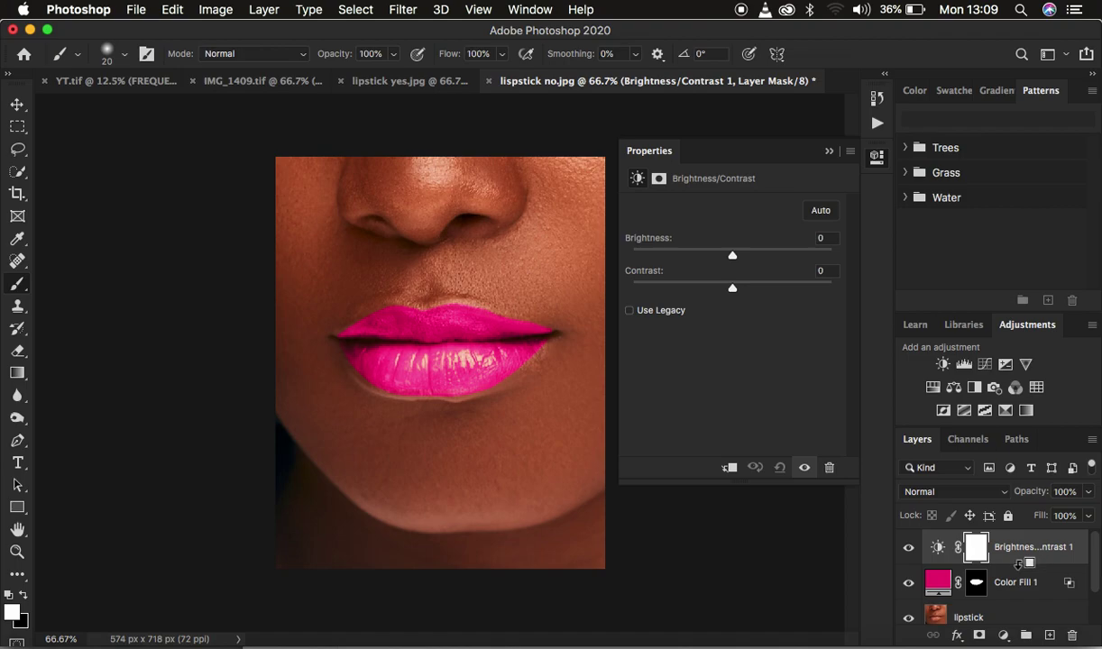
left_click(1019, 578)
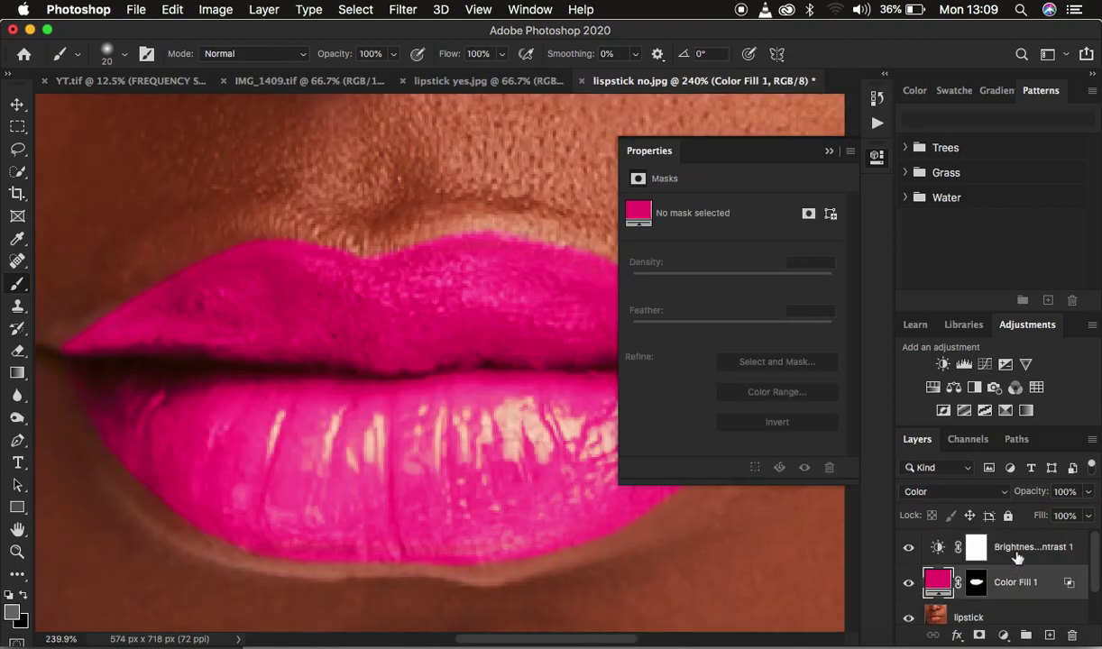
left_click(1017, 554)
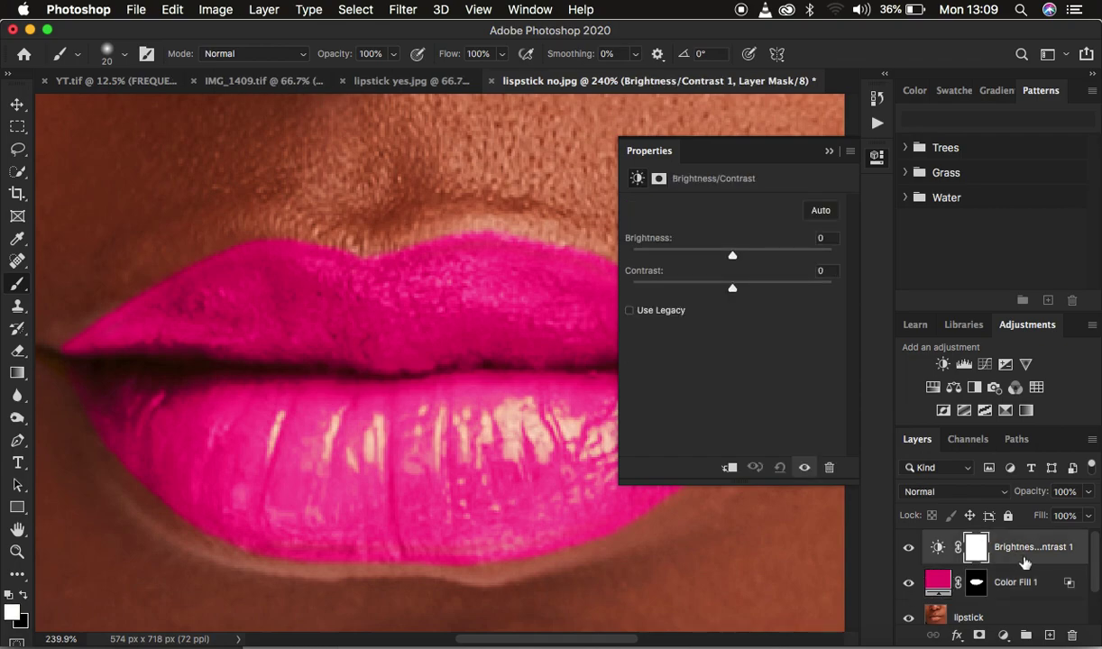
left_click_drag(1025, 563, 1020, 561)
left_click(1020, 563, "alt")
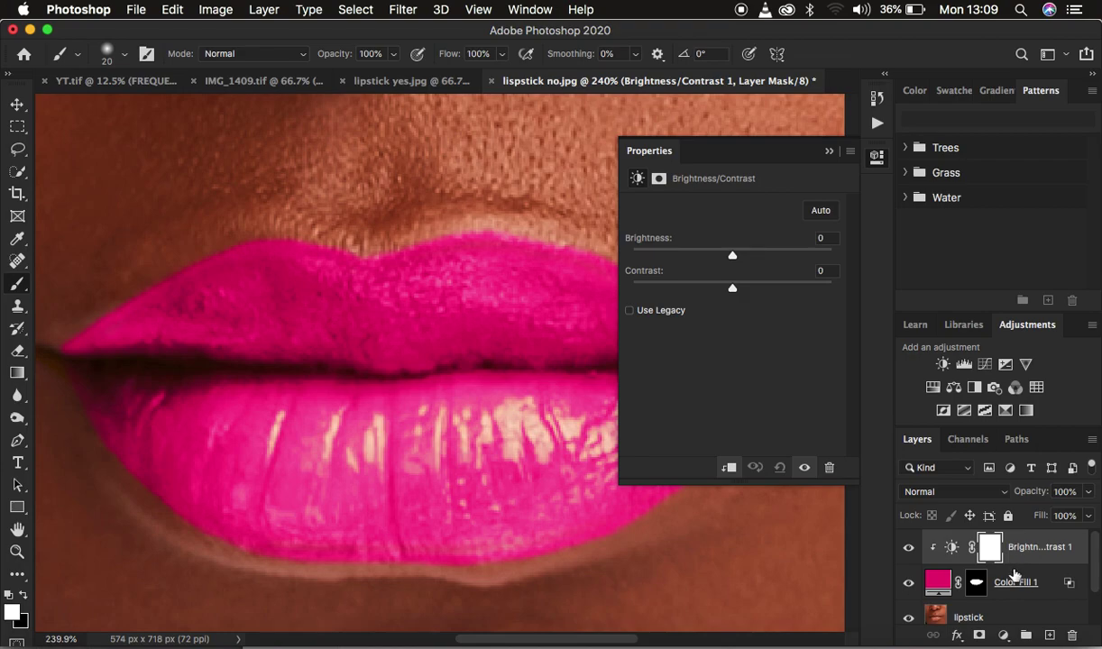
Lower the clipped adjustment's Contrast to -39 on the pink lips.
key("super+minus")
key("super+minus")
key("super+minus")
key("super+minus")
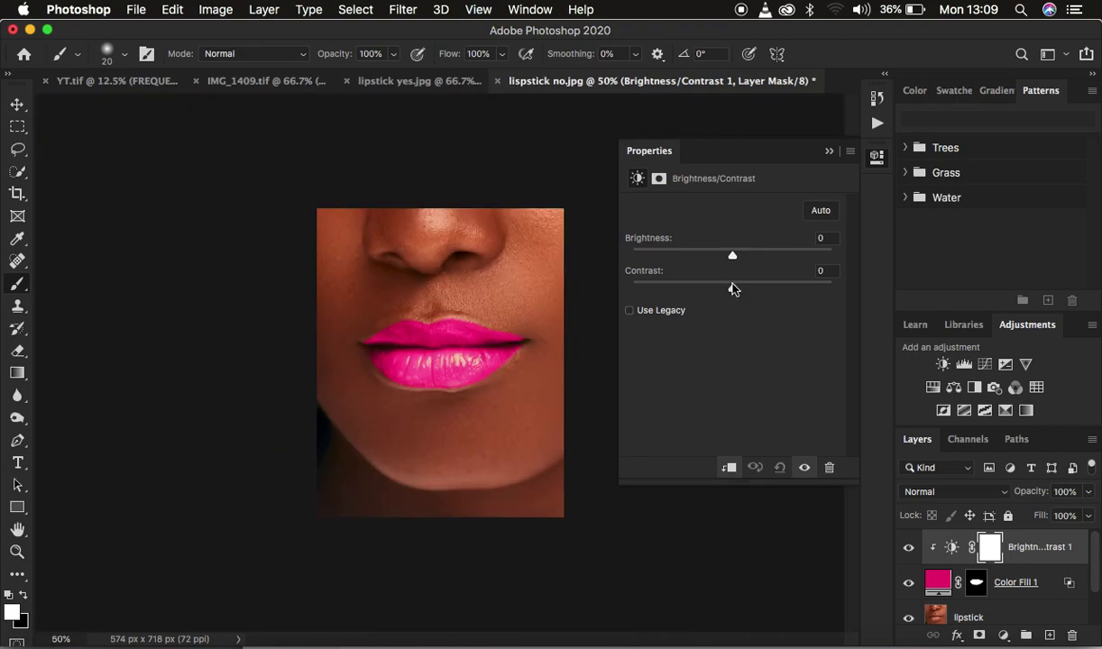
left_click_drag(736, 292, 864, 320)
left_click_drag(620, 309, 669, 300)
left_click(829, 153)
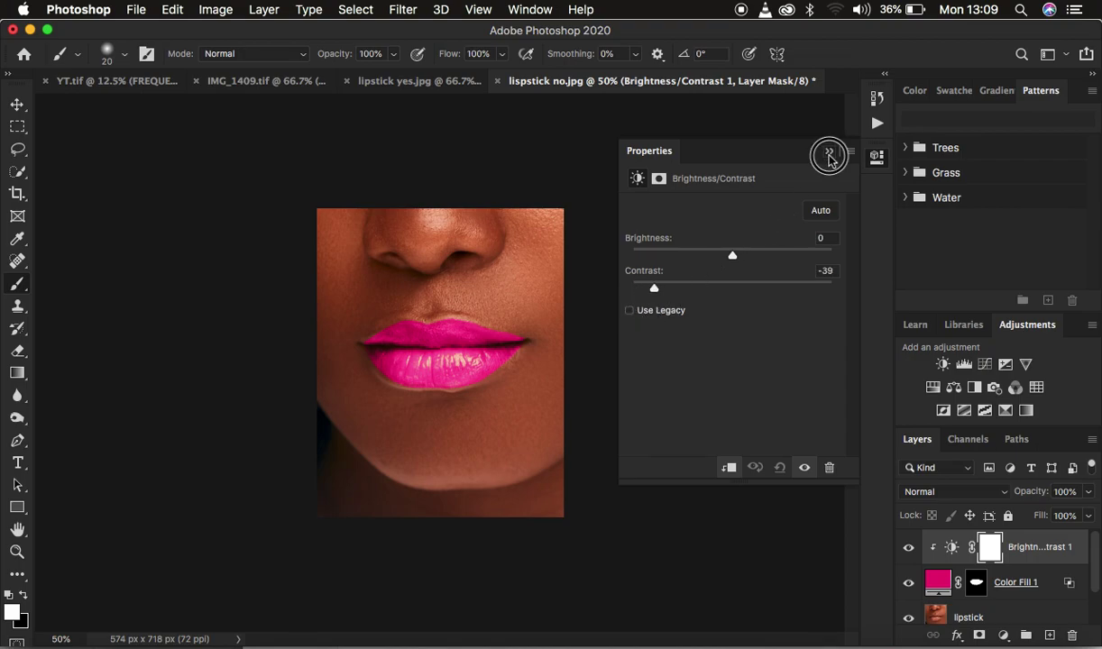
scroll(958, 578, "down", 1)
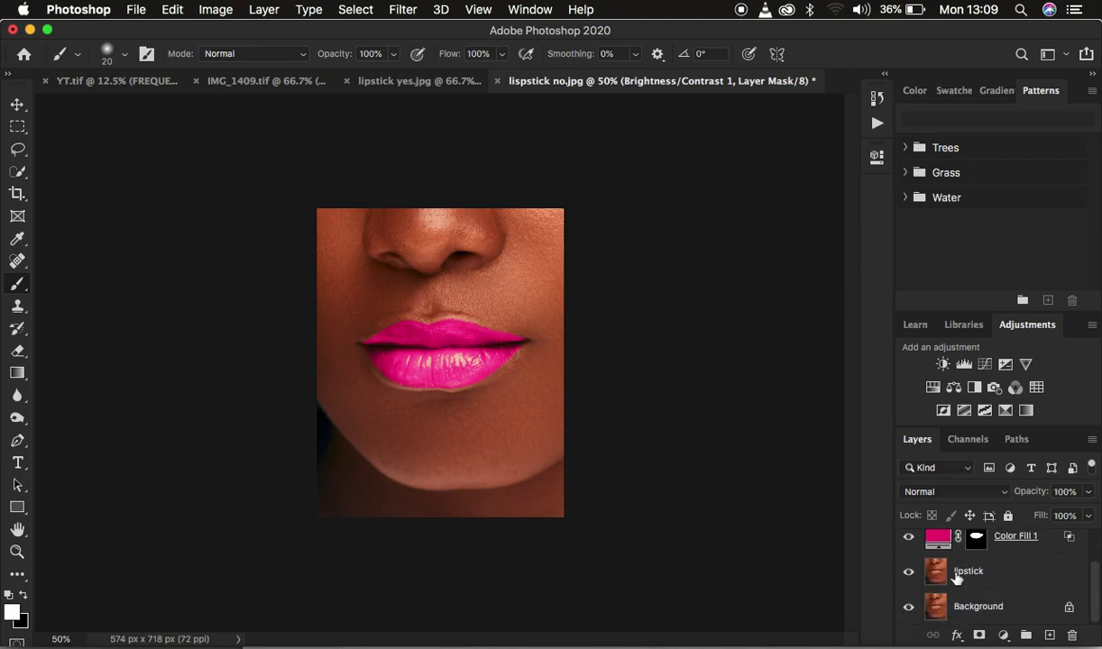
left_click(907, 607, "alt")
left_click(907, 606, "alt")
left_click(907, 606, "alt")
left_click(908, 607, "alt")
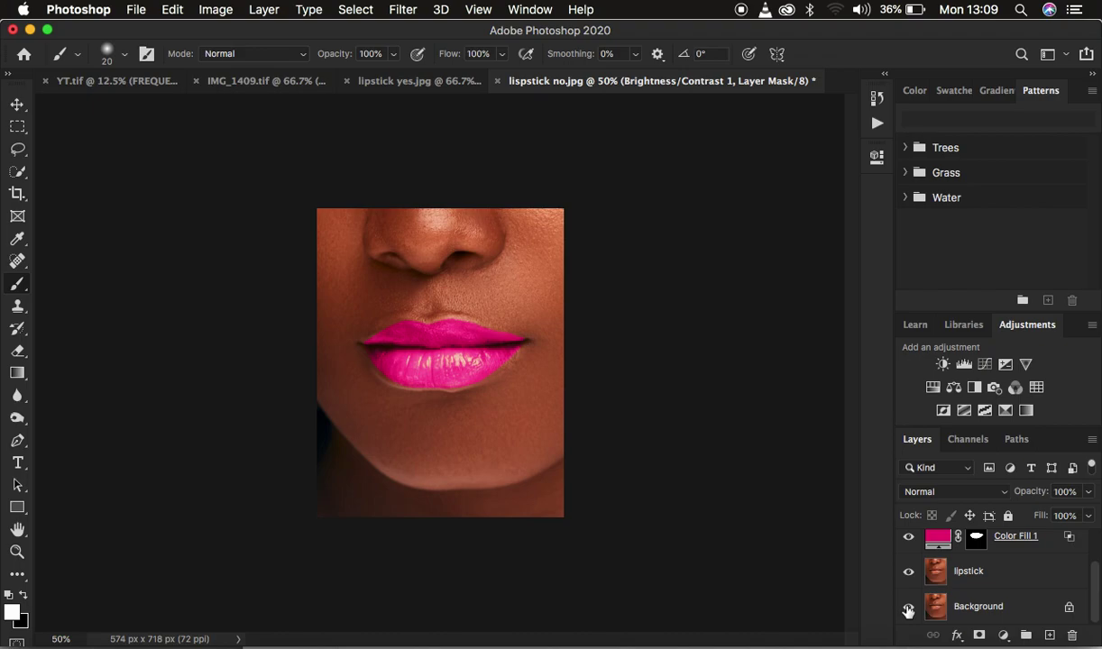